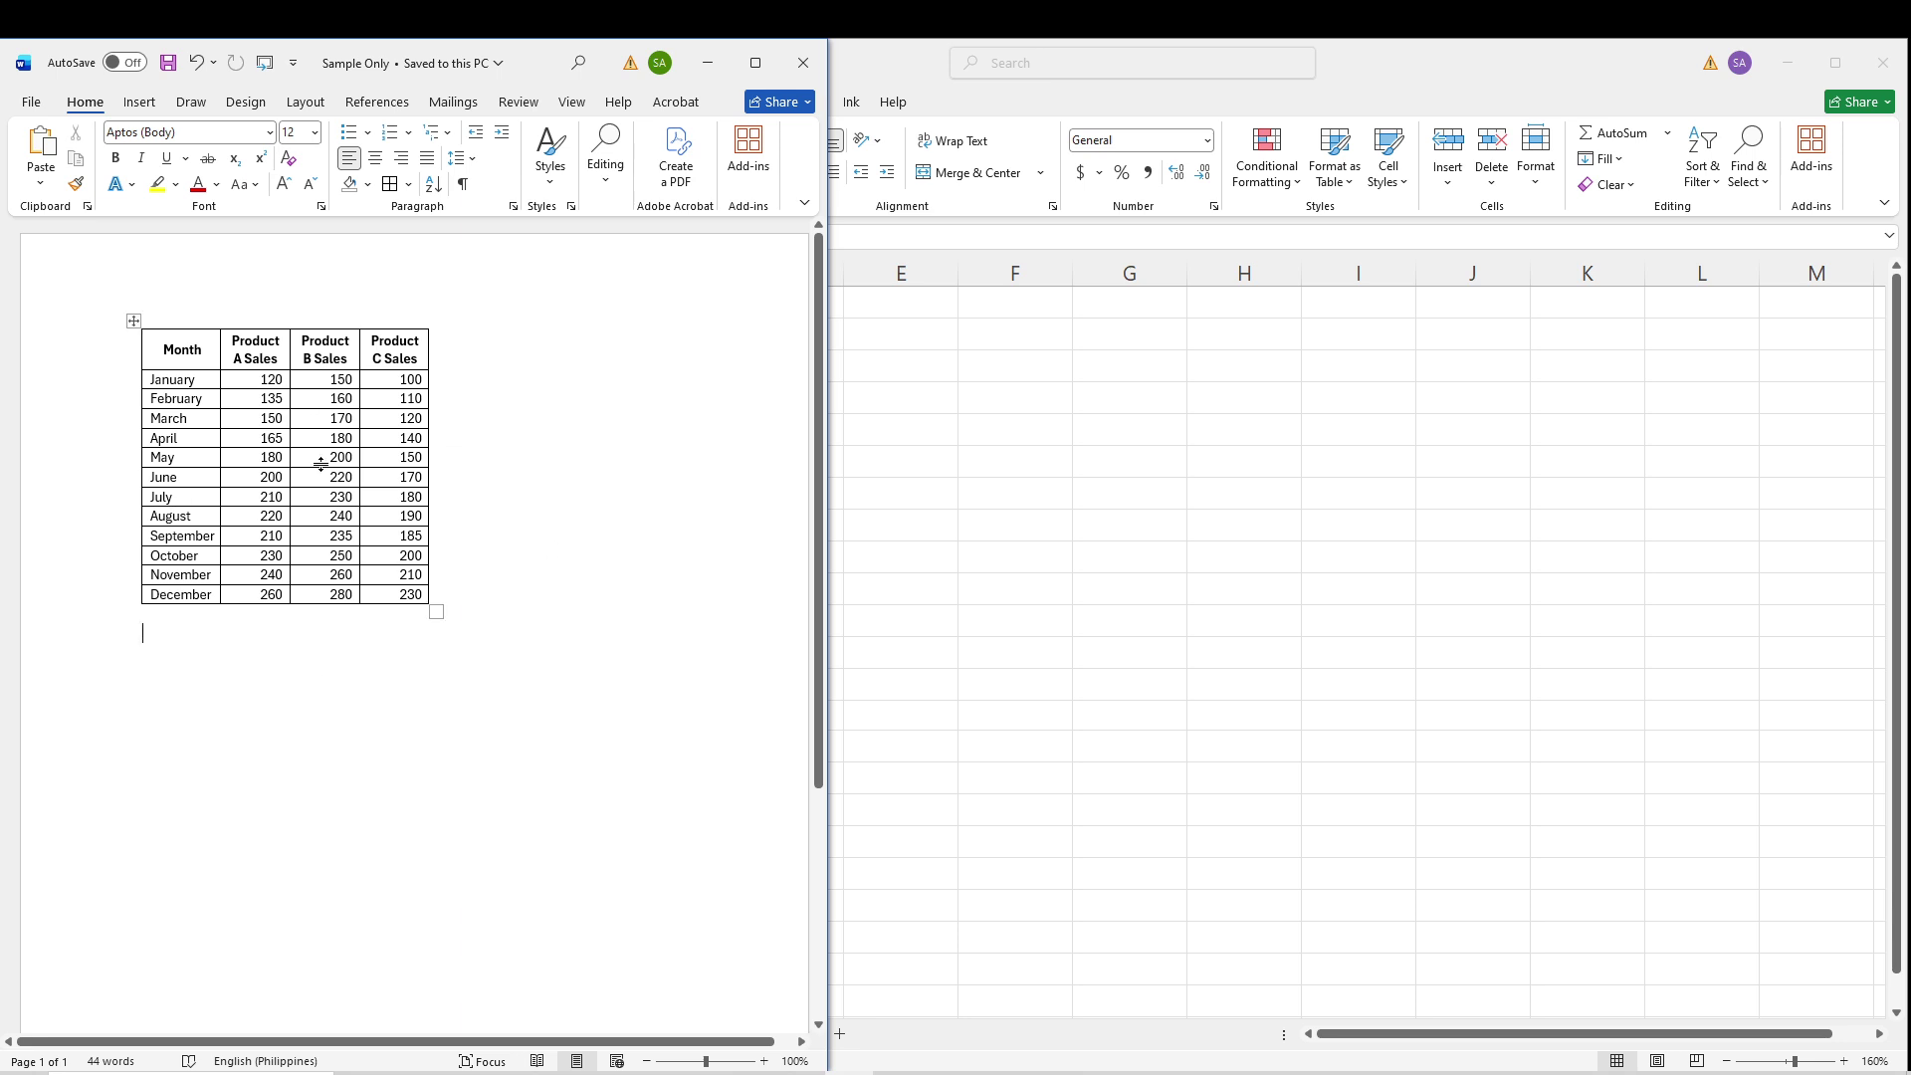
Copy the whole monthly sales table in the Word document.
click(132, 321)
key(ctrl+c)
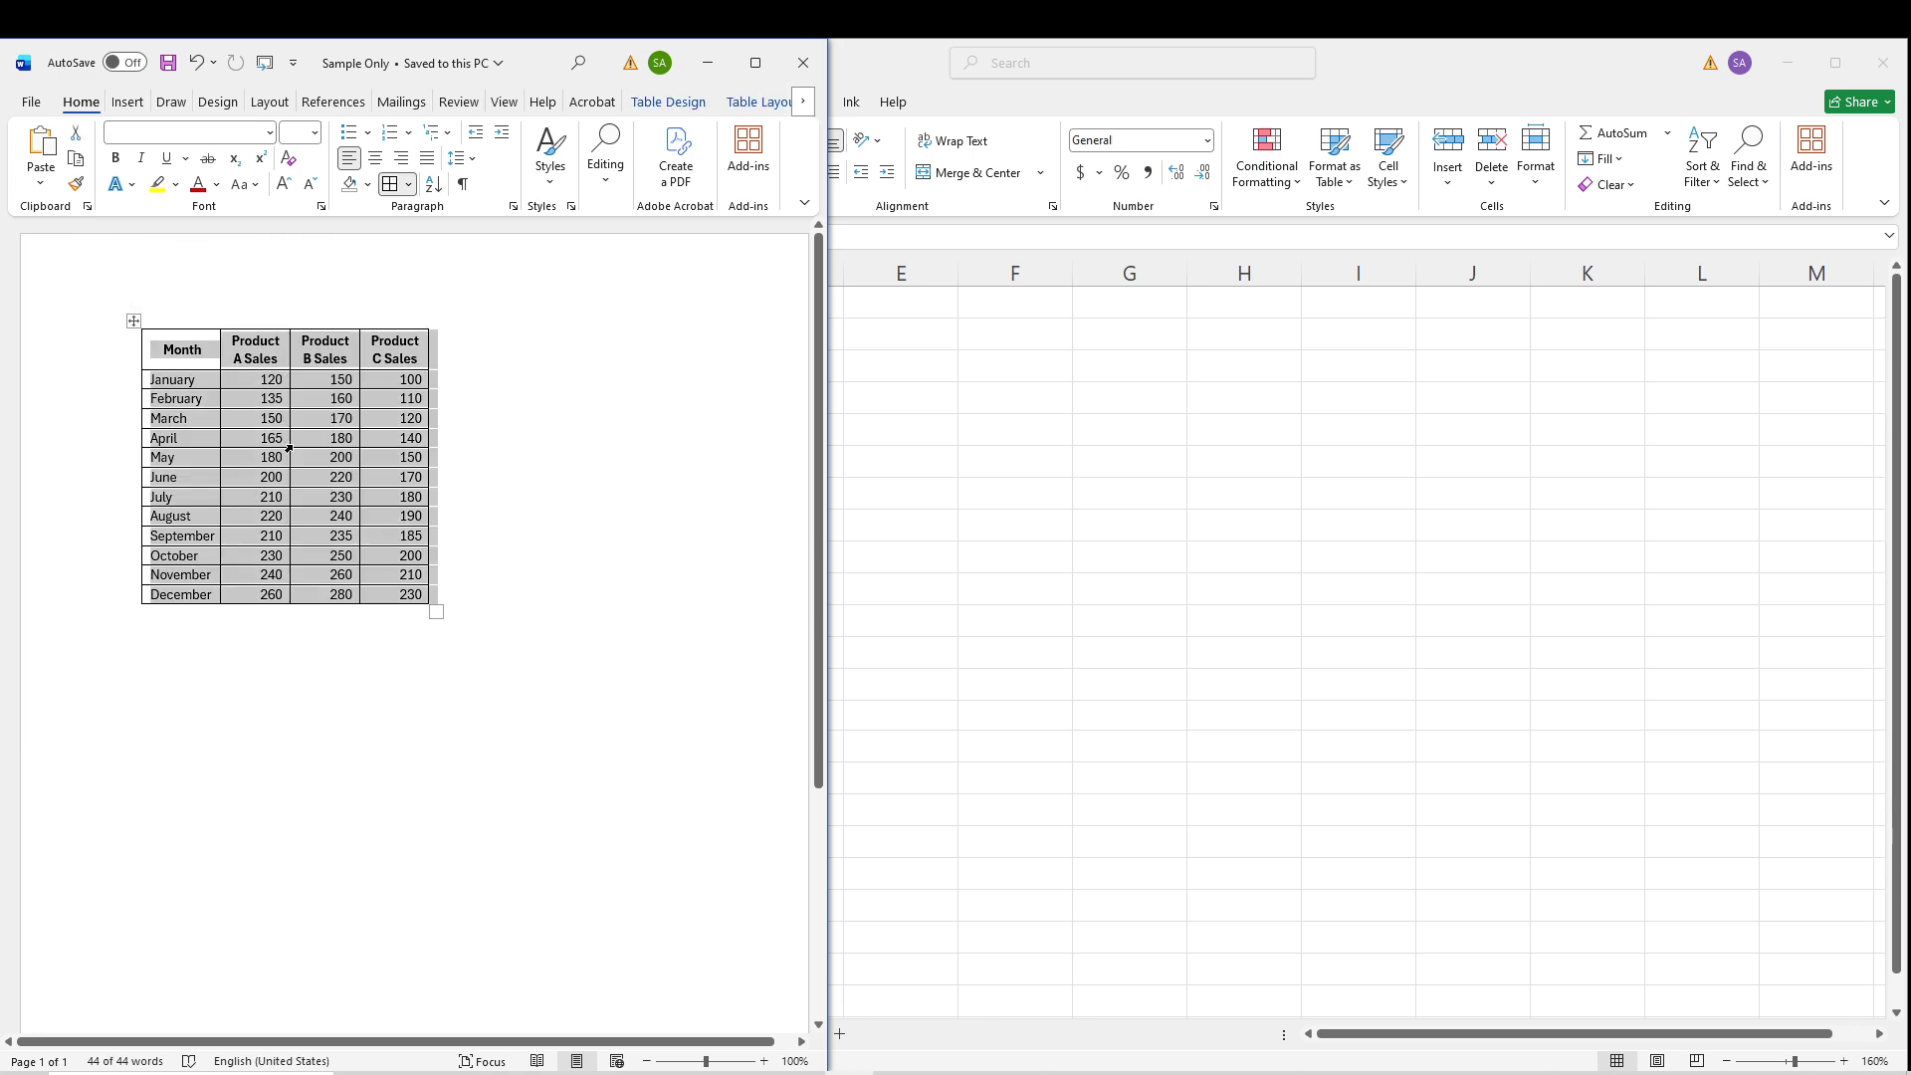
right_click(248, 407)
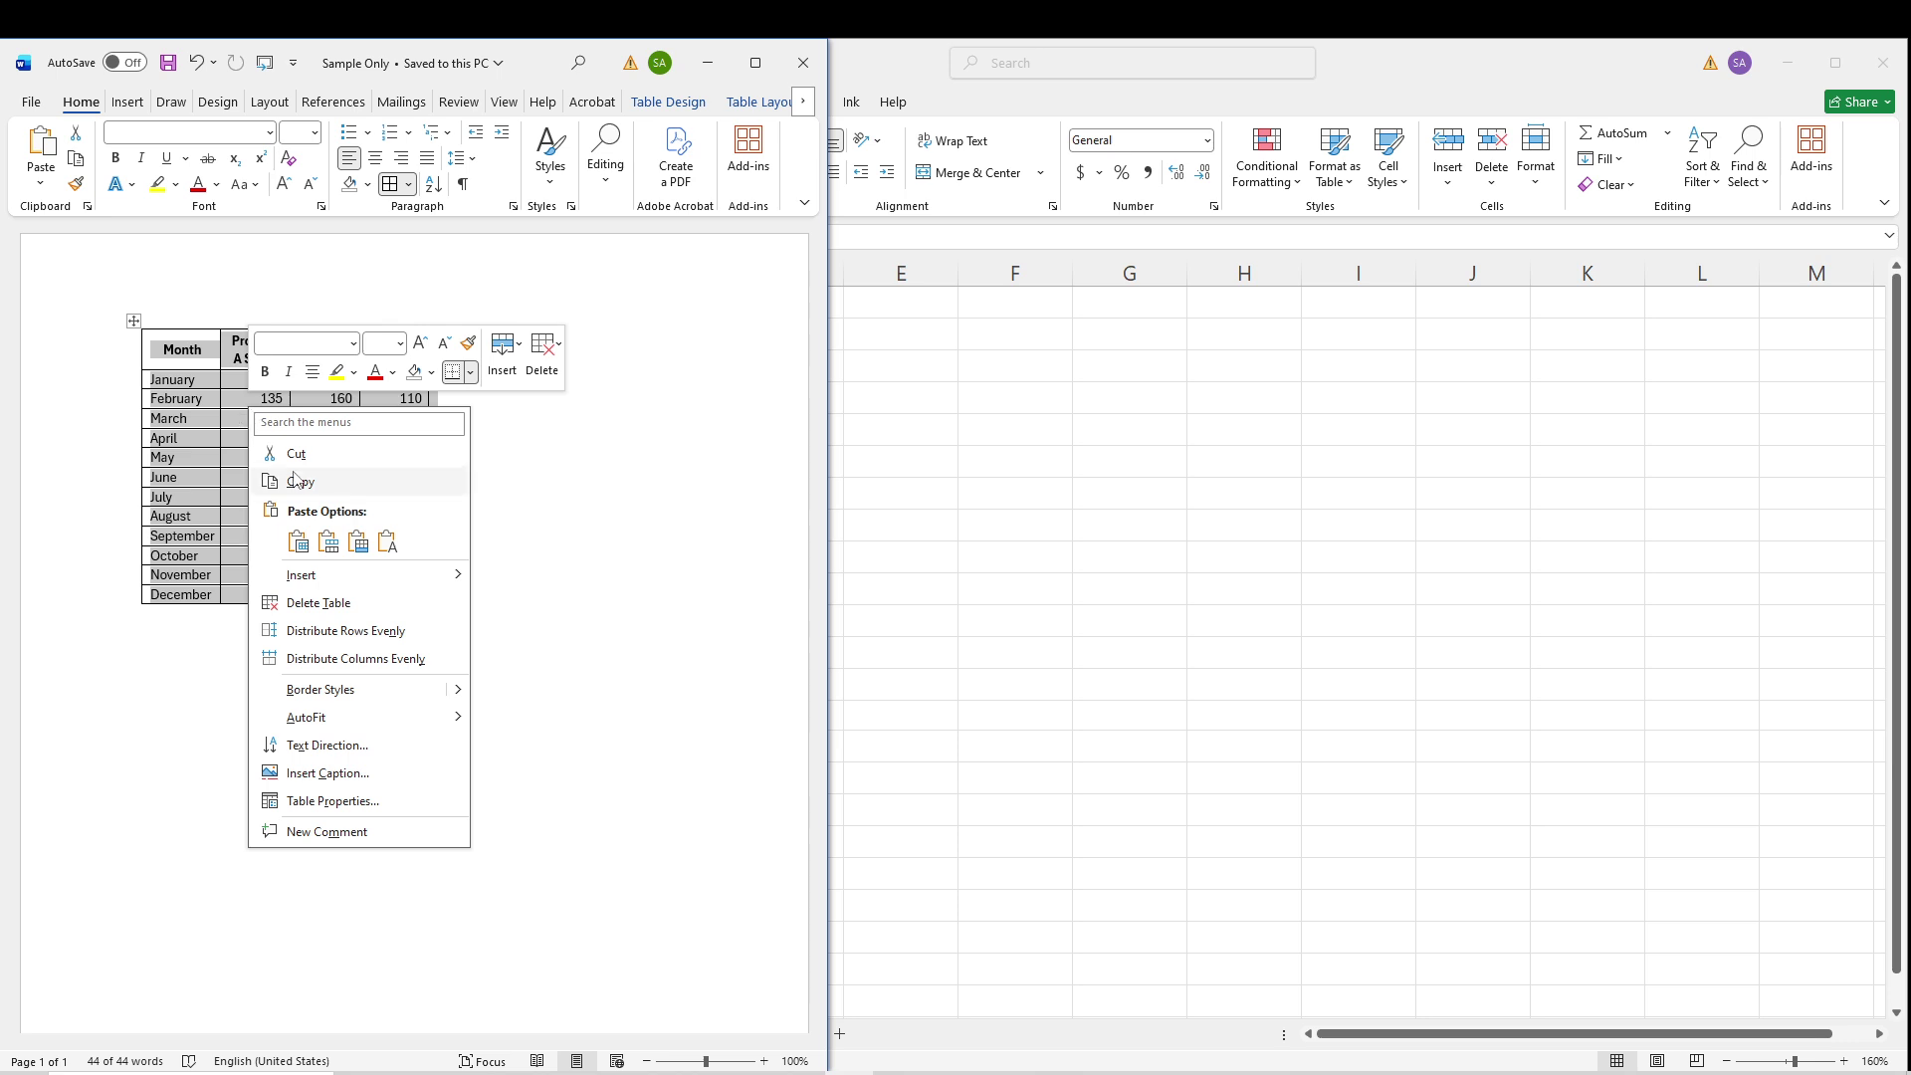
click(179, 389)
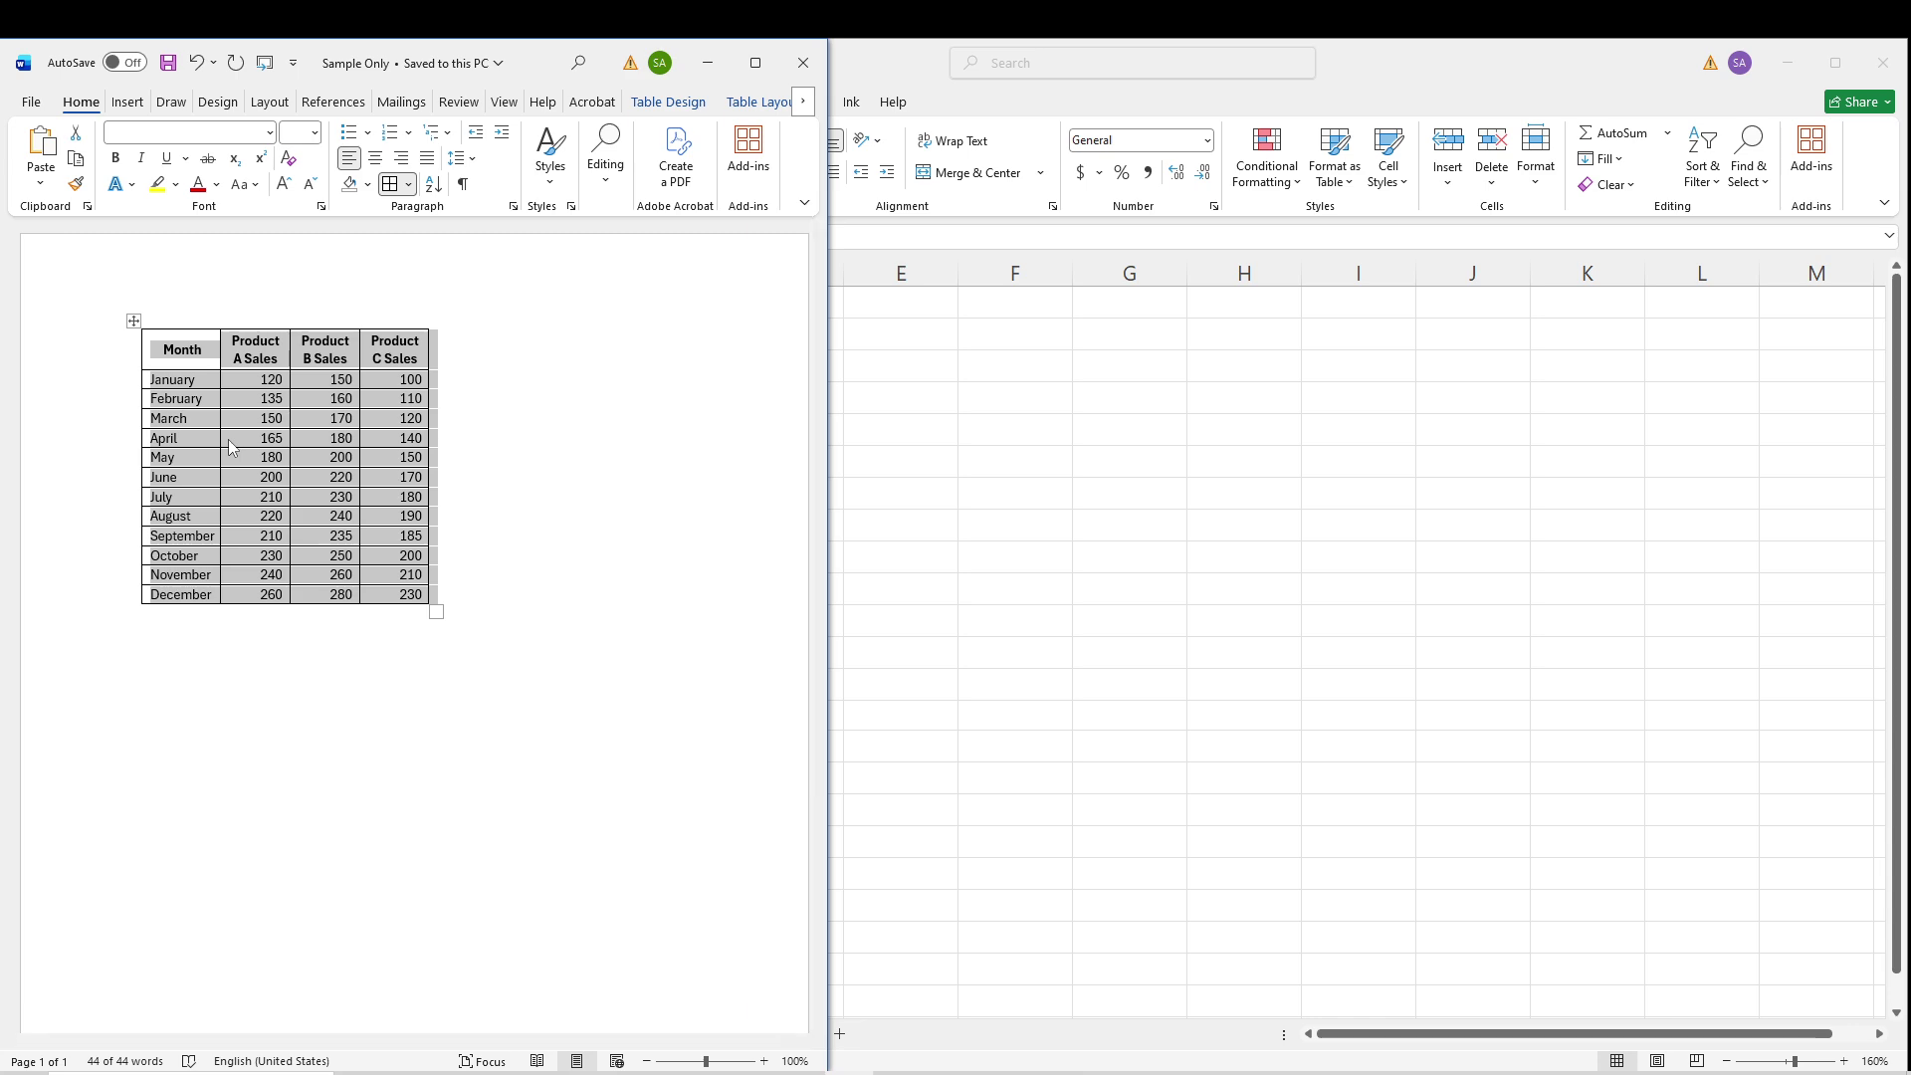
Switch to the Excel workbook and paste the copied table into Sheet5, starting at cell A1.
click(1065, 402)
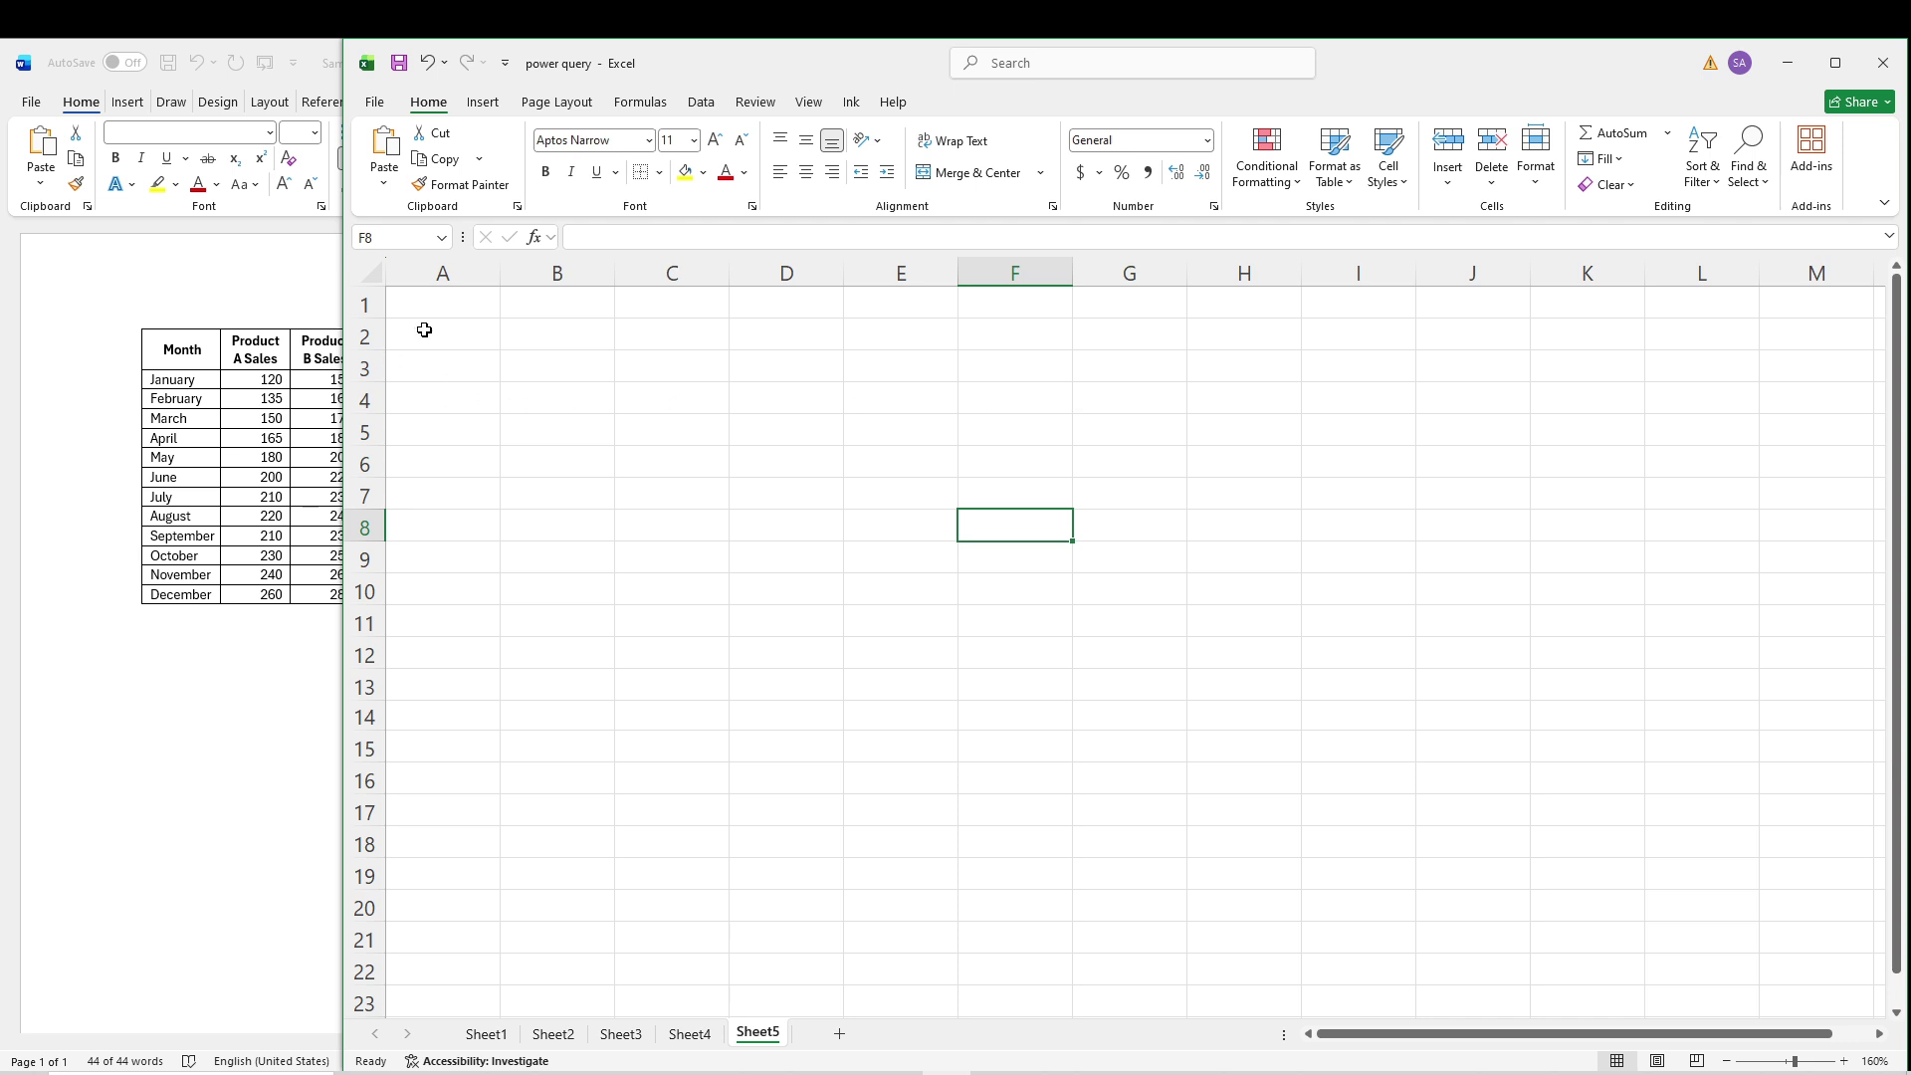
click(446, 301)
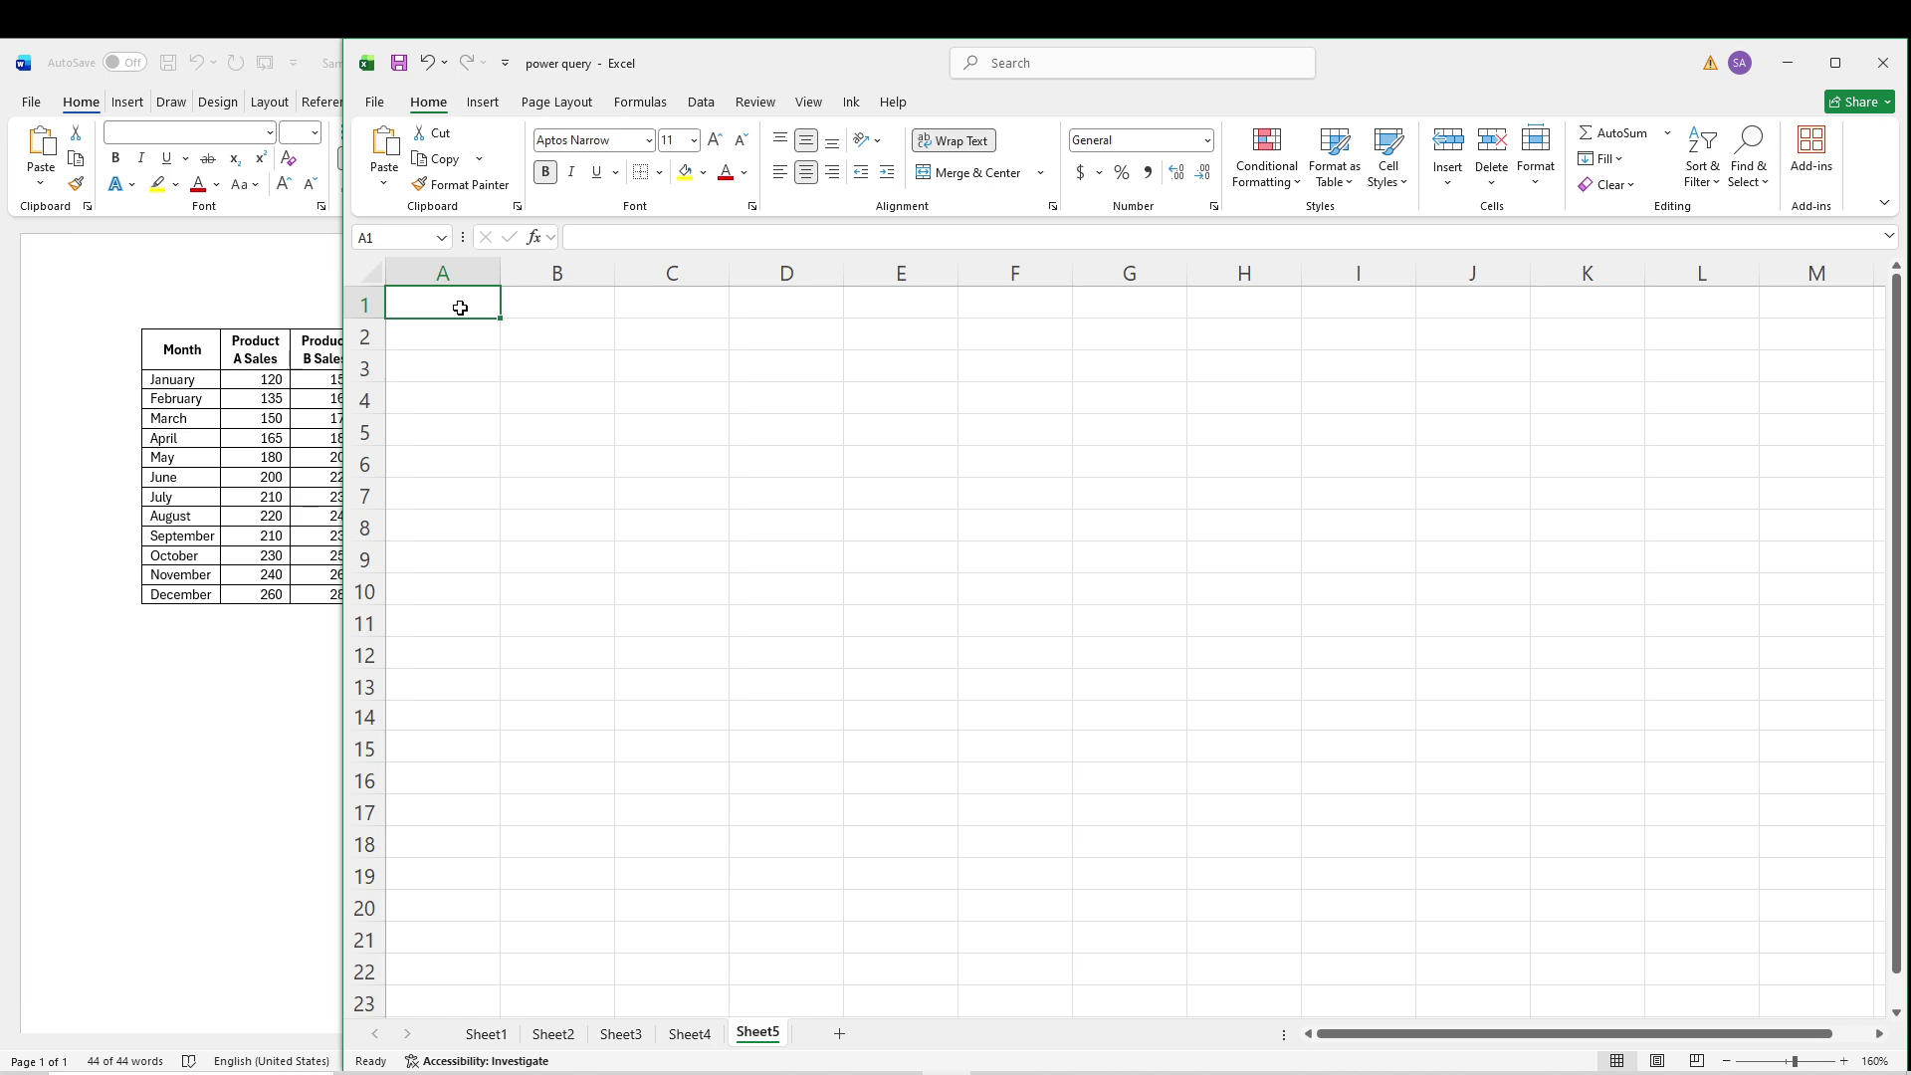
key(ctrl+v)
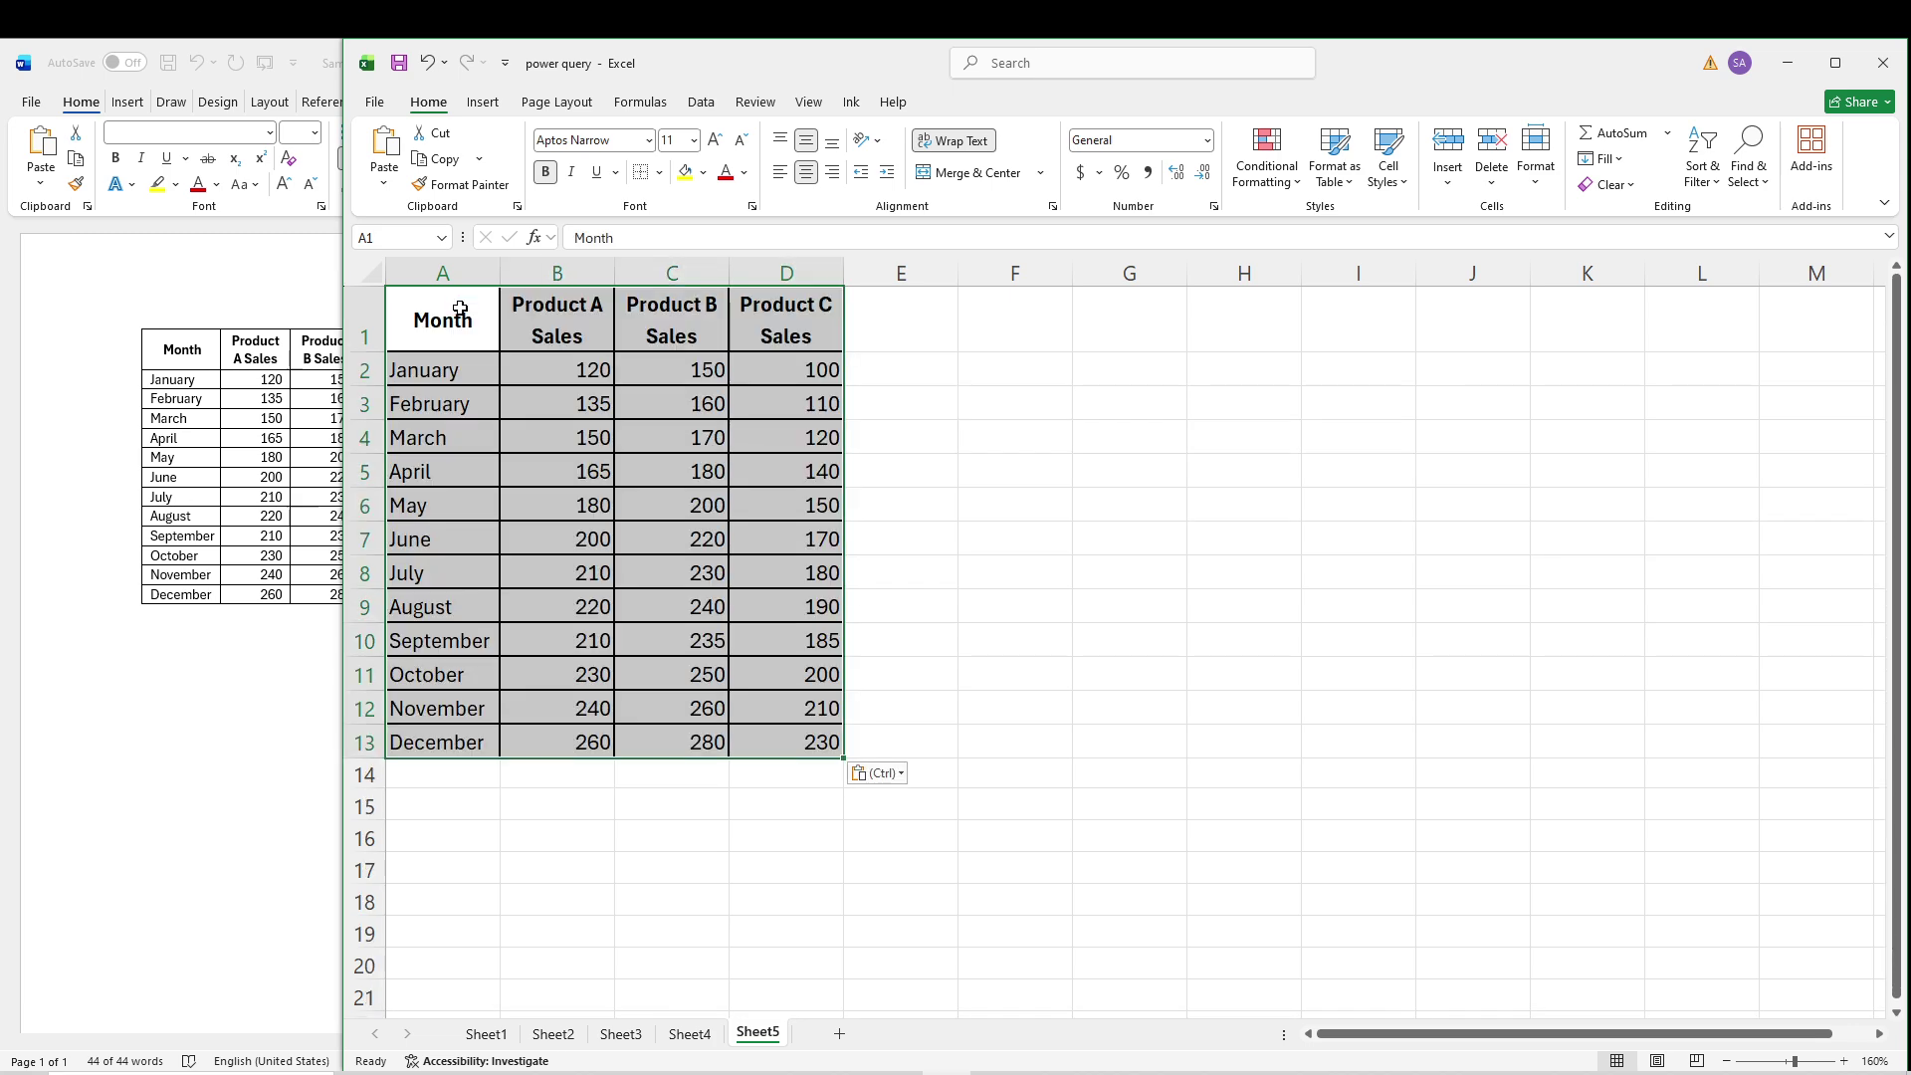
Insert the Sample Only document from the Desktop as an object linked to its file at cell F8, pasting everything including active content.
click(1009, 585)
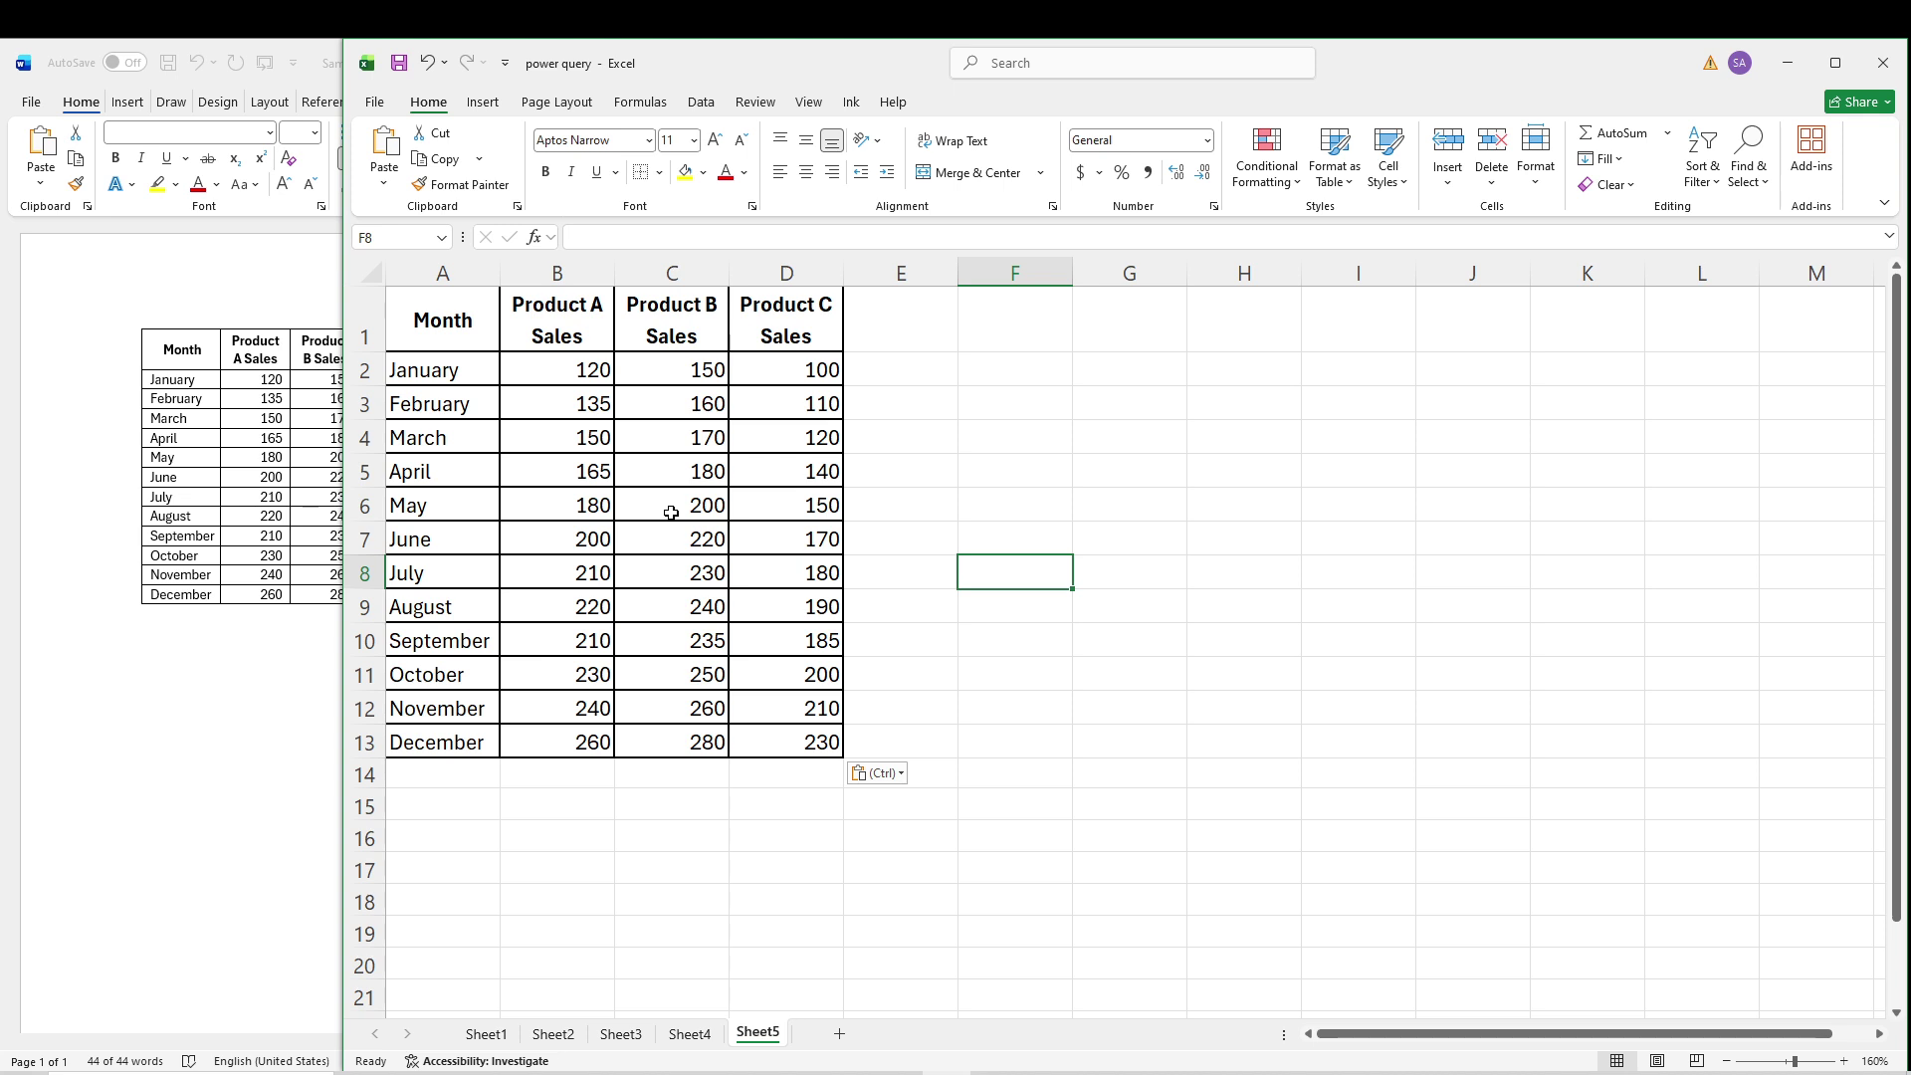
click(492, 109)
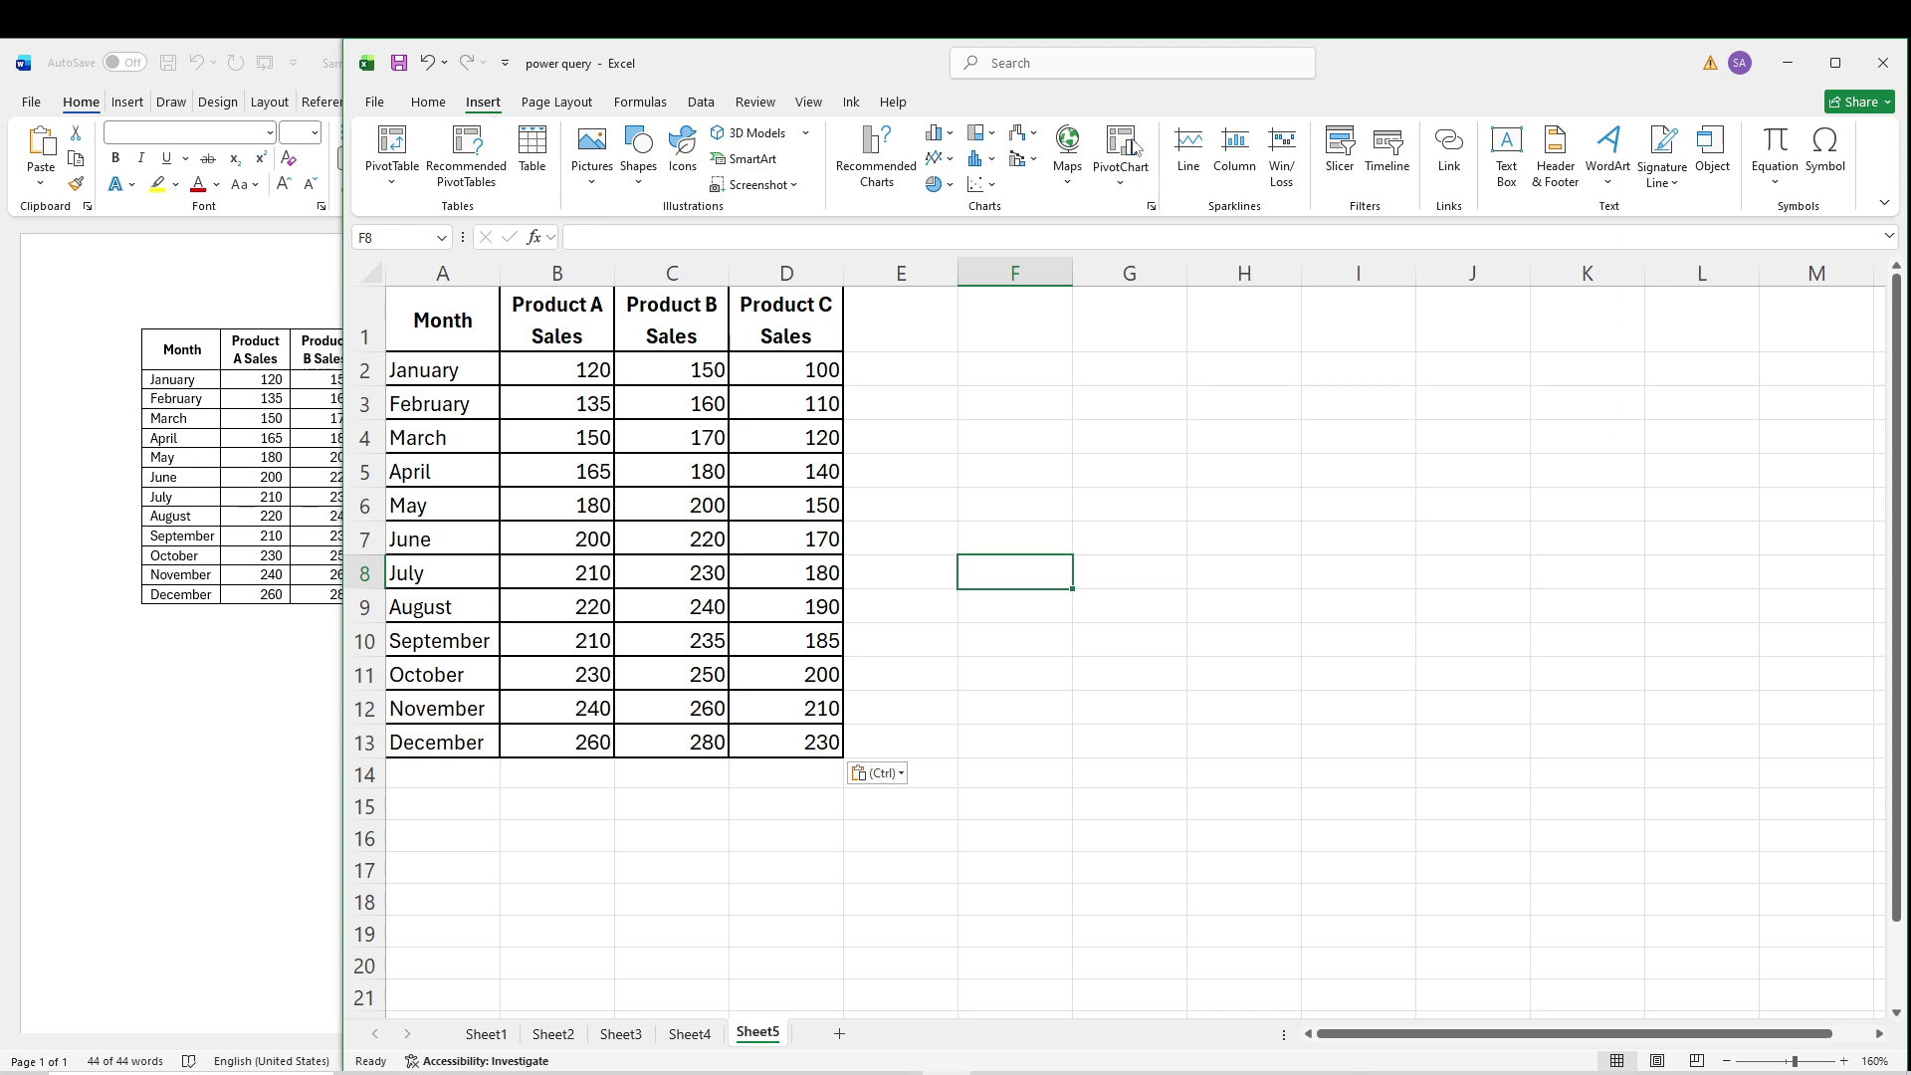
click(1729, 161)
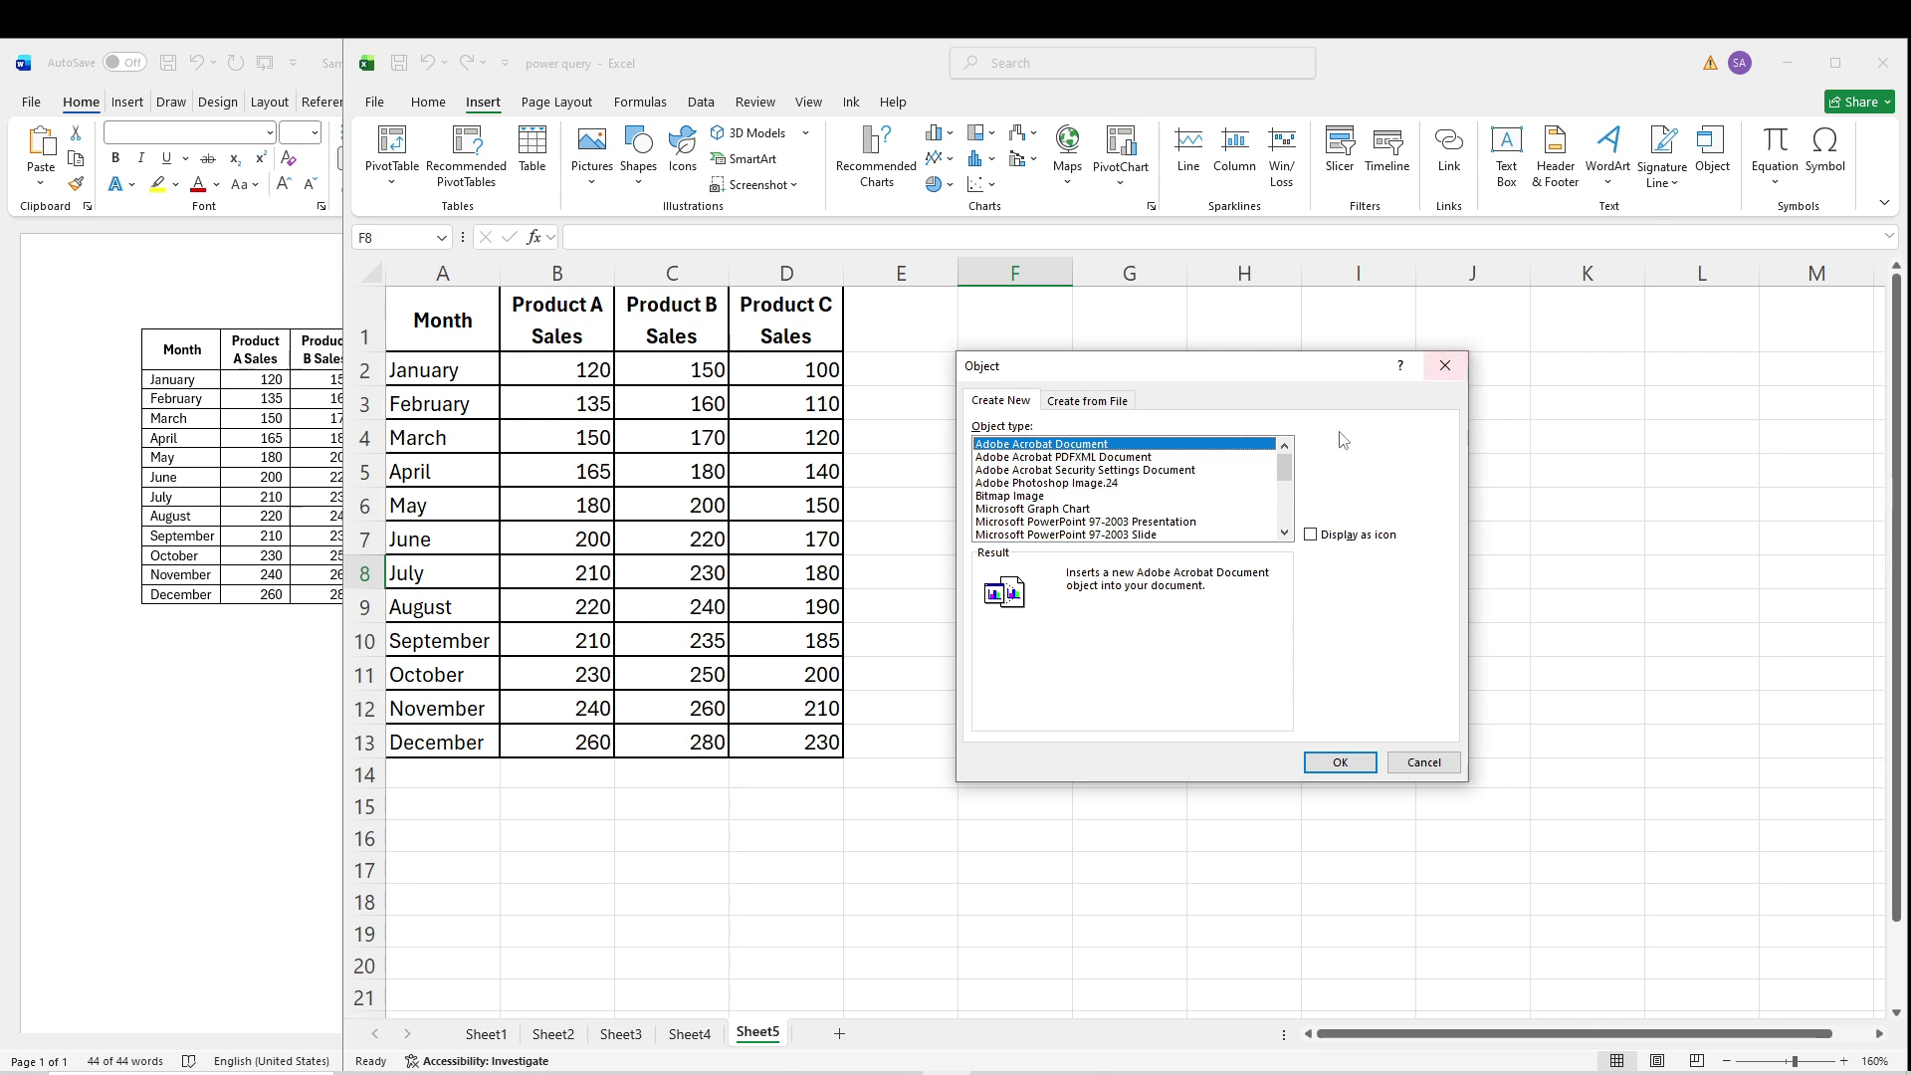
click(1088, 401)
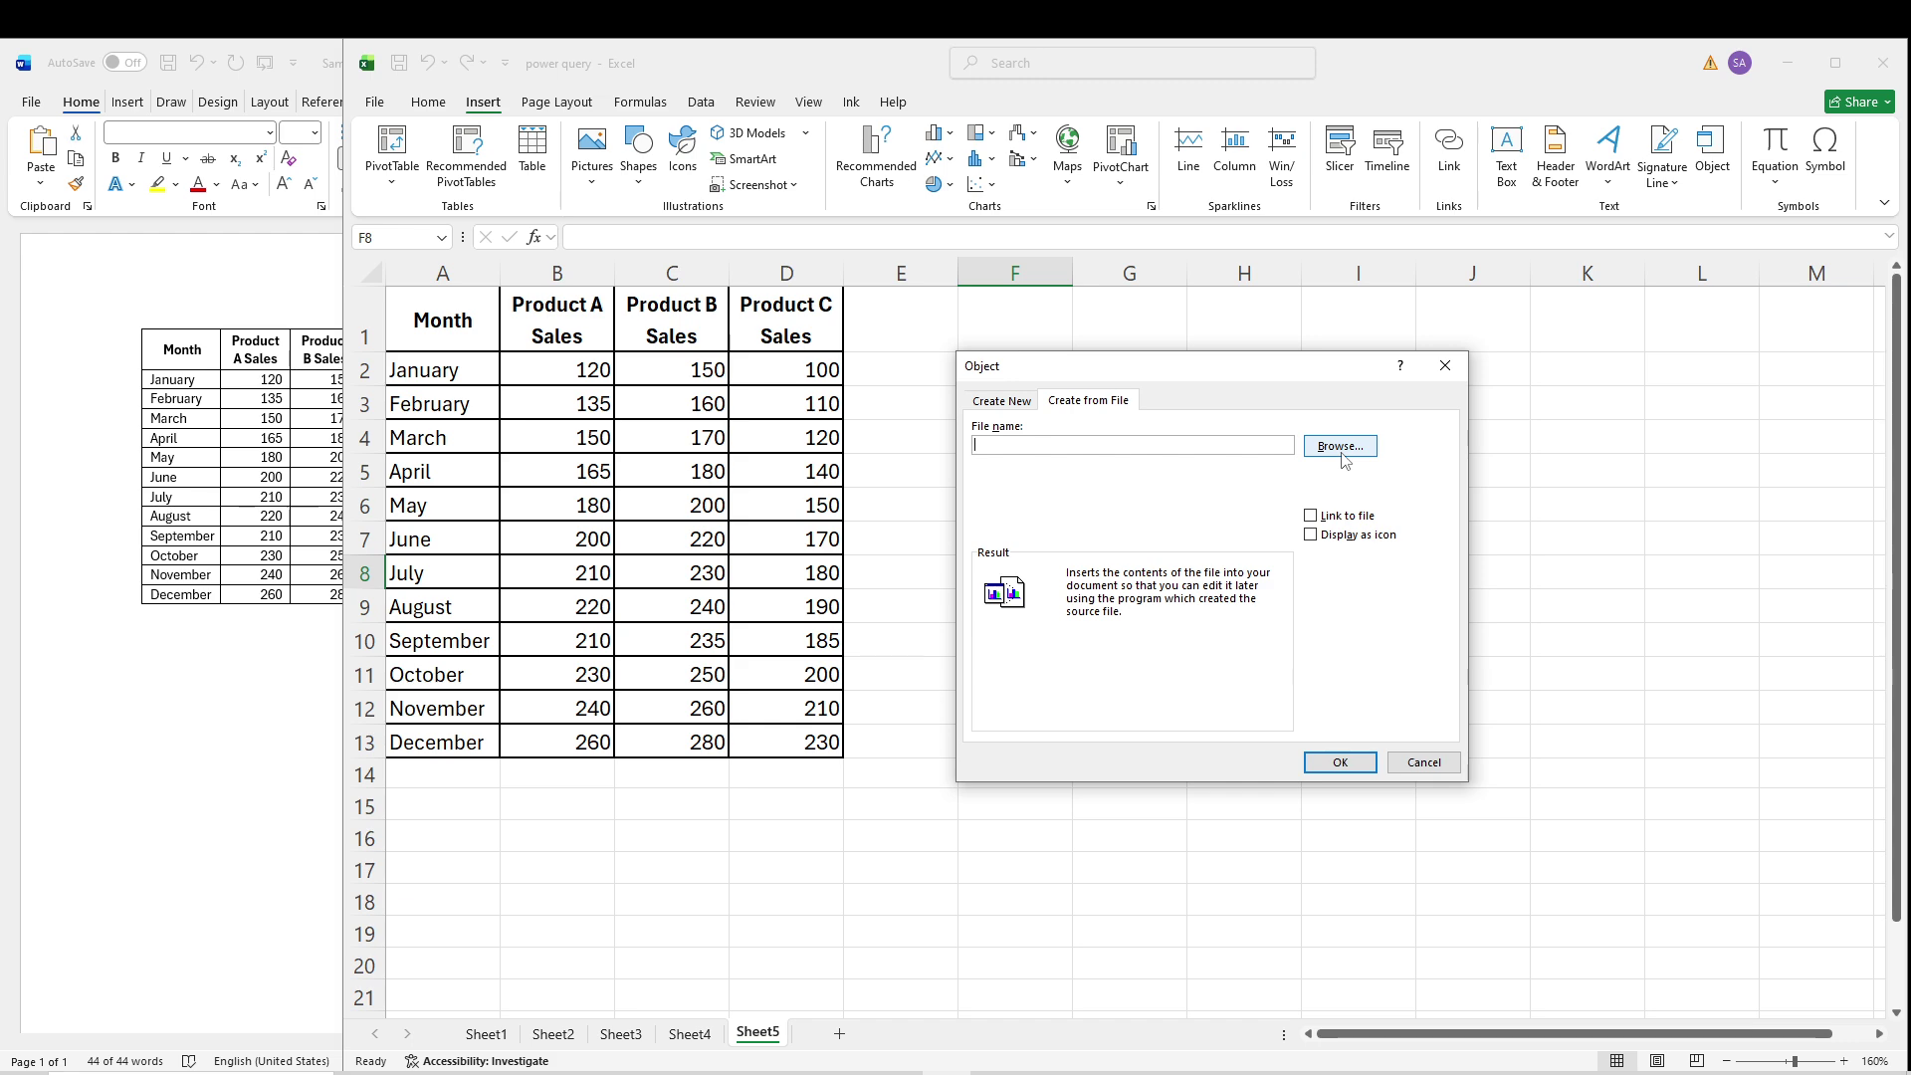
click(1311, 518)
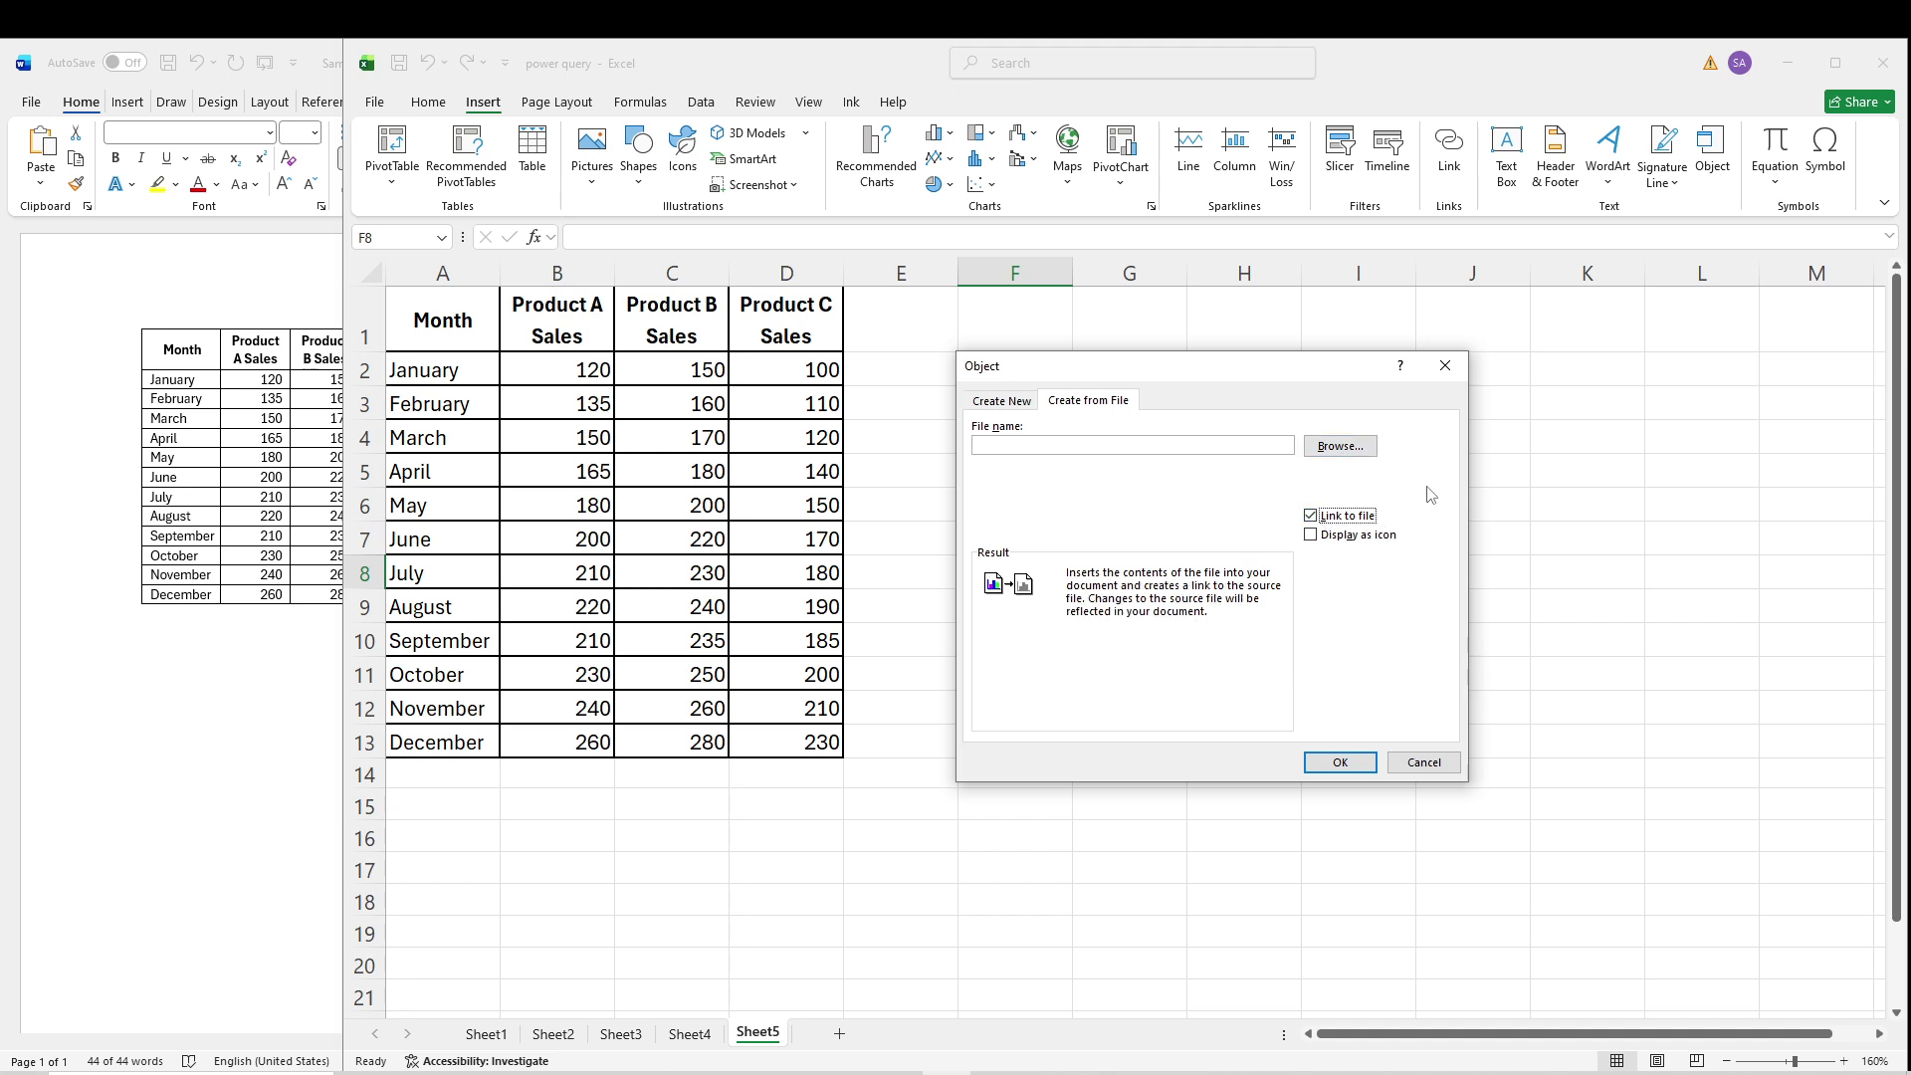
click(1339, 446)
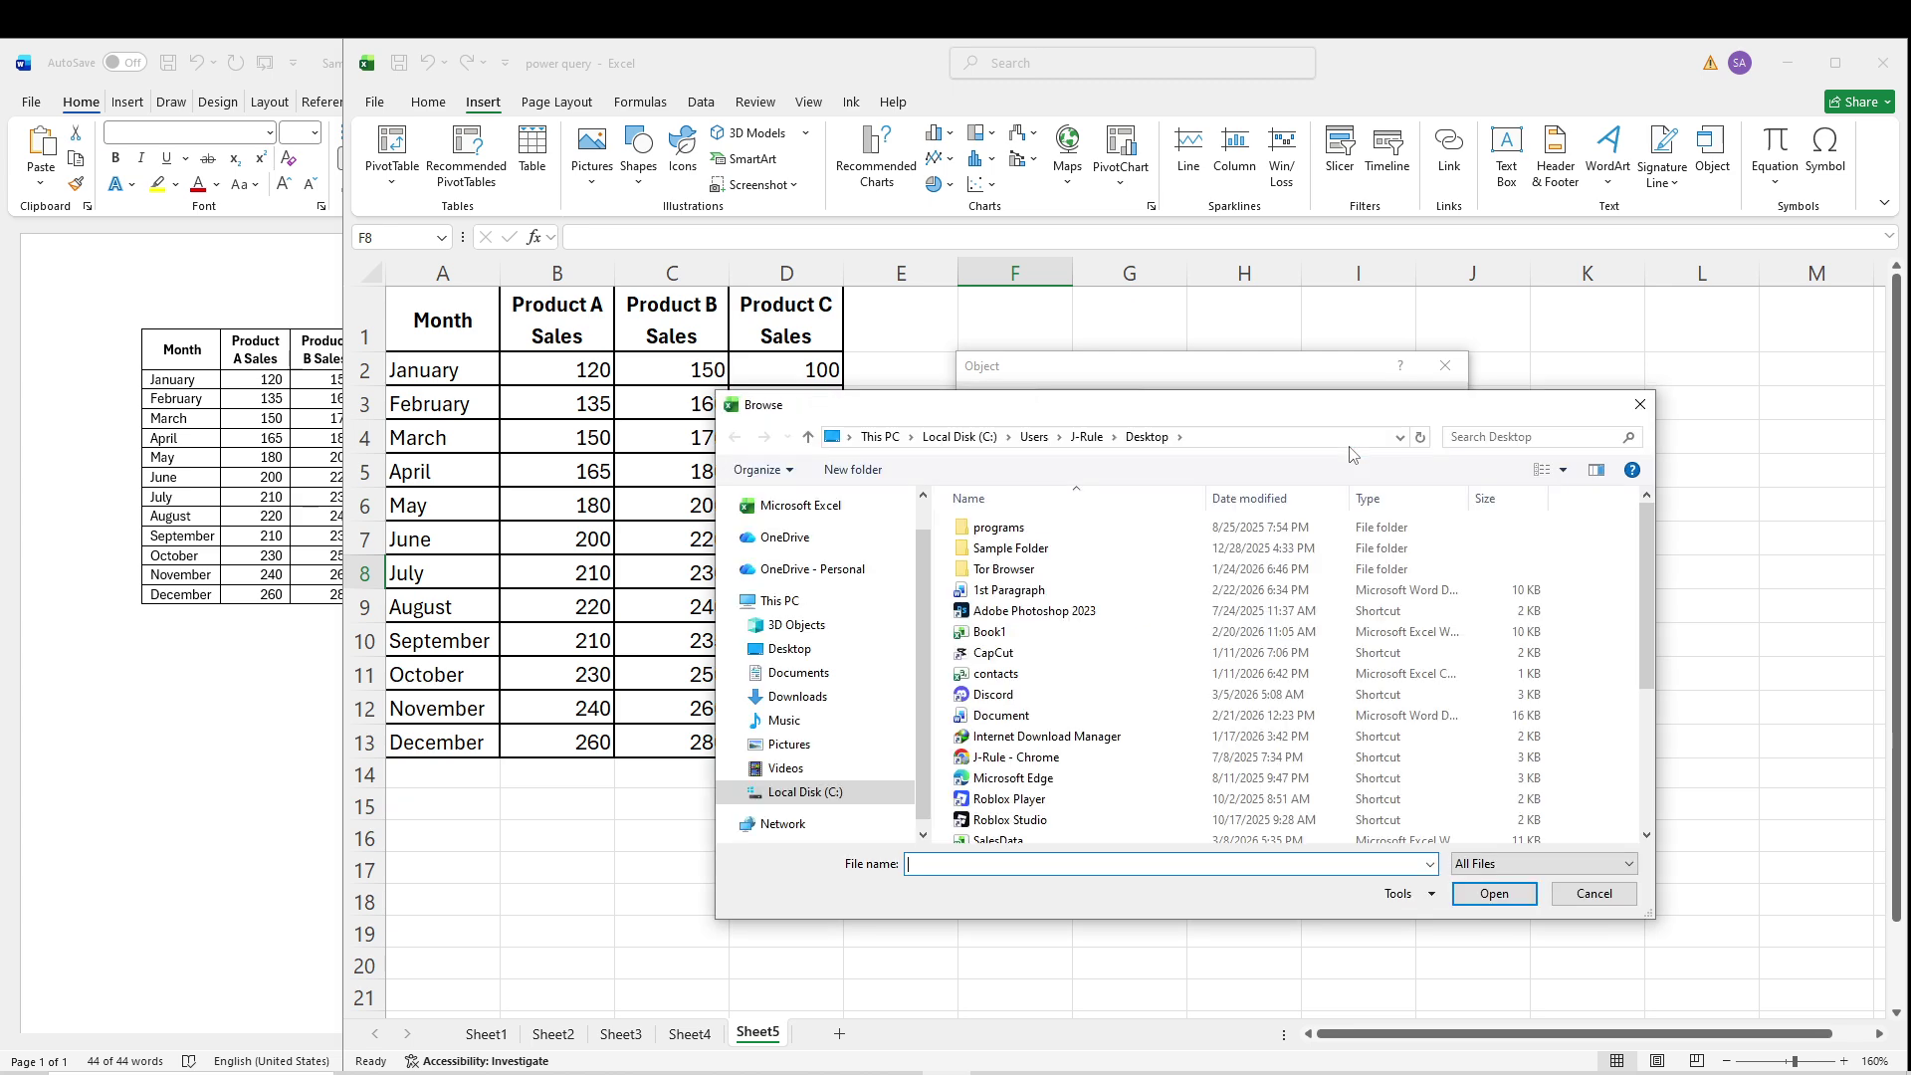
click(789, 651)
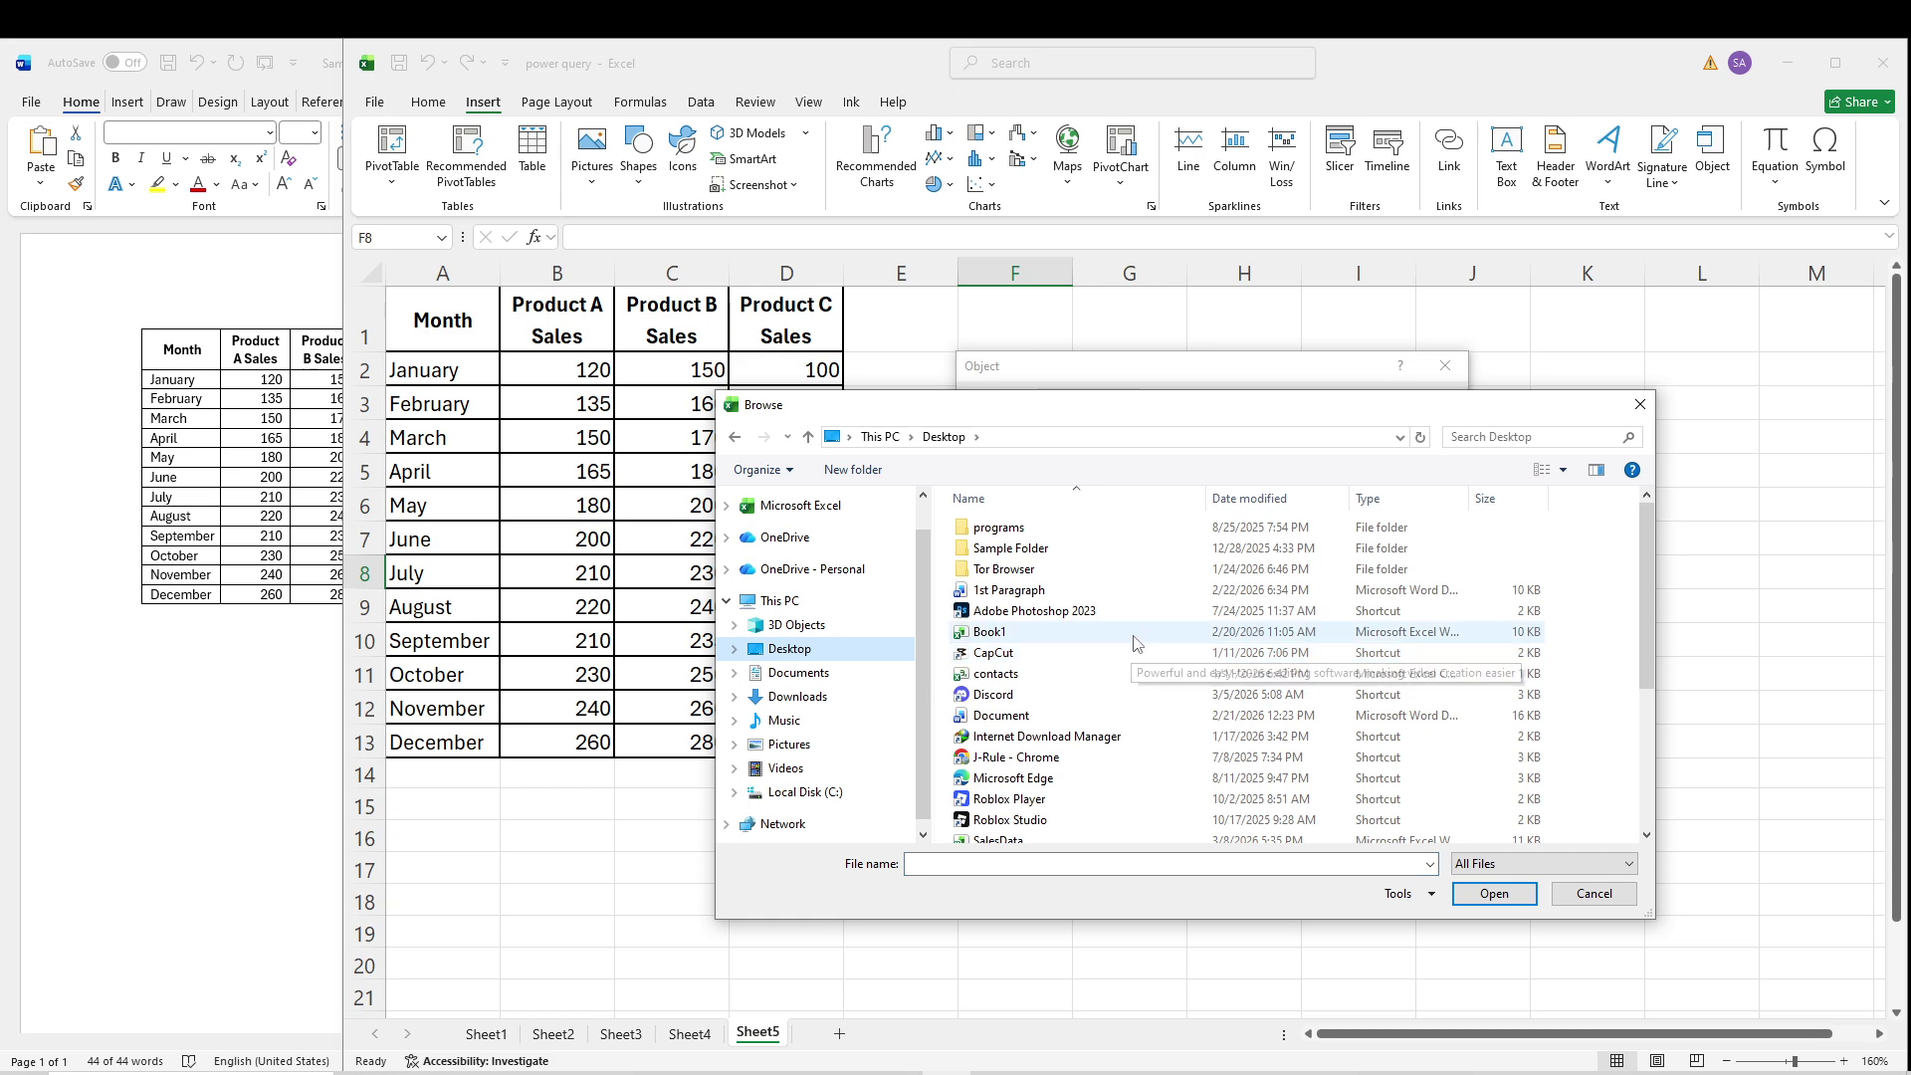
scroll(1134, 642, down, 4)
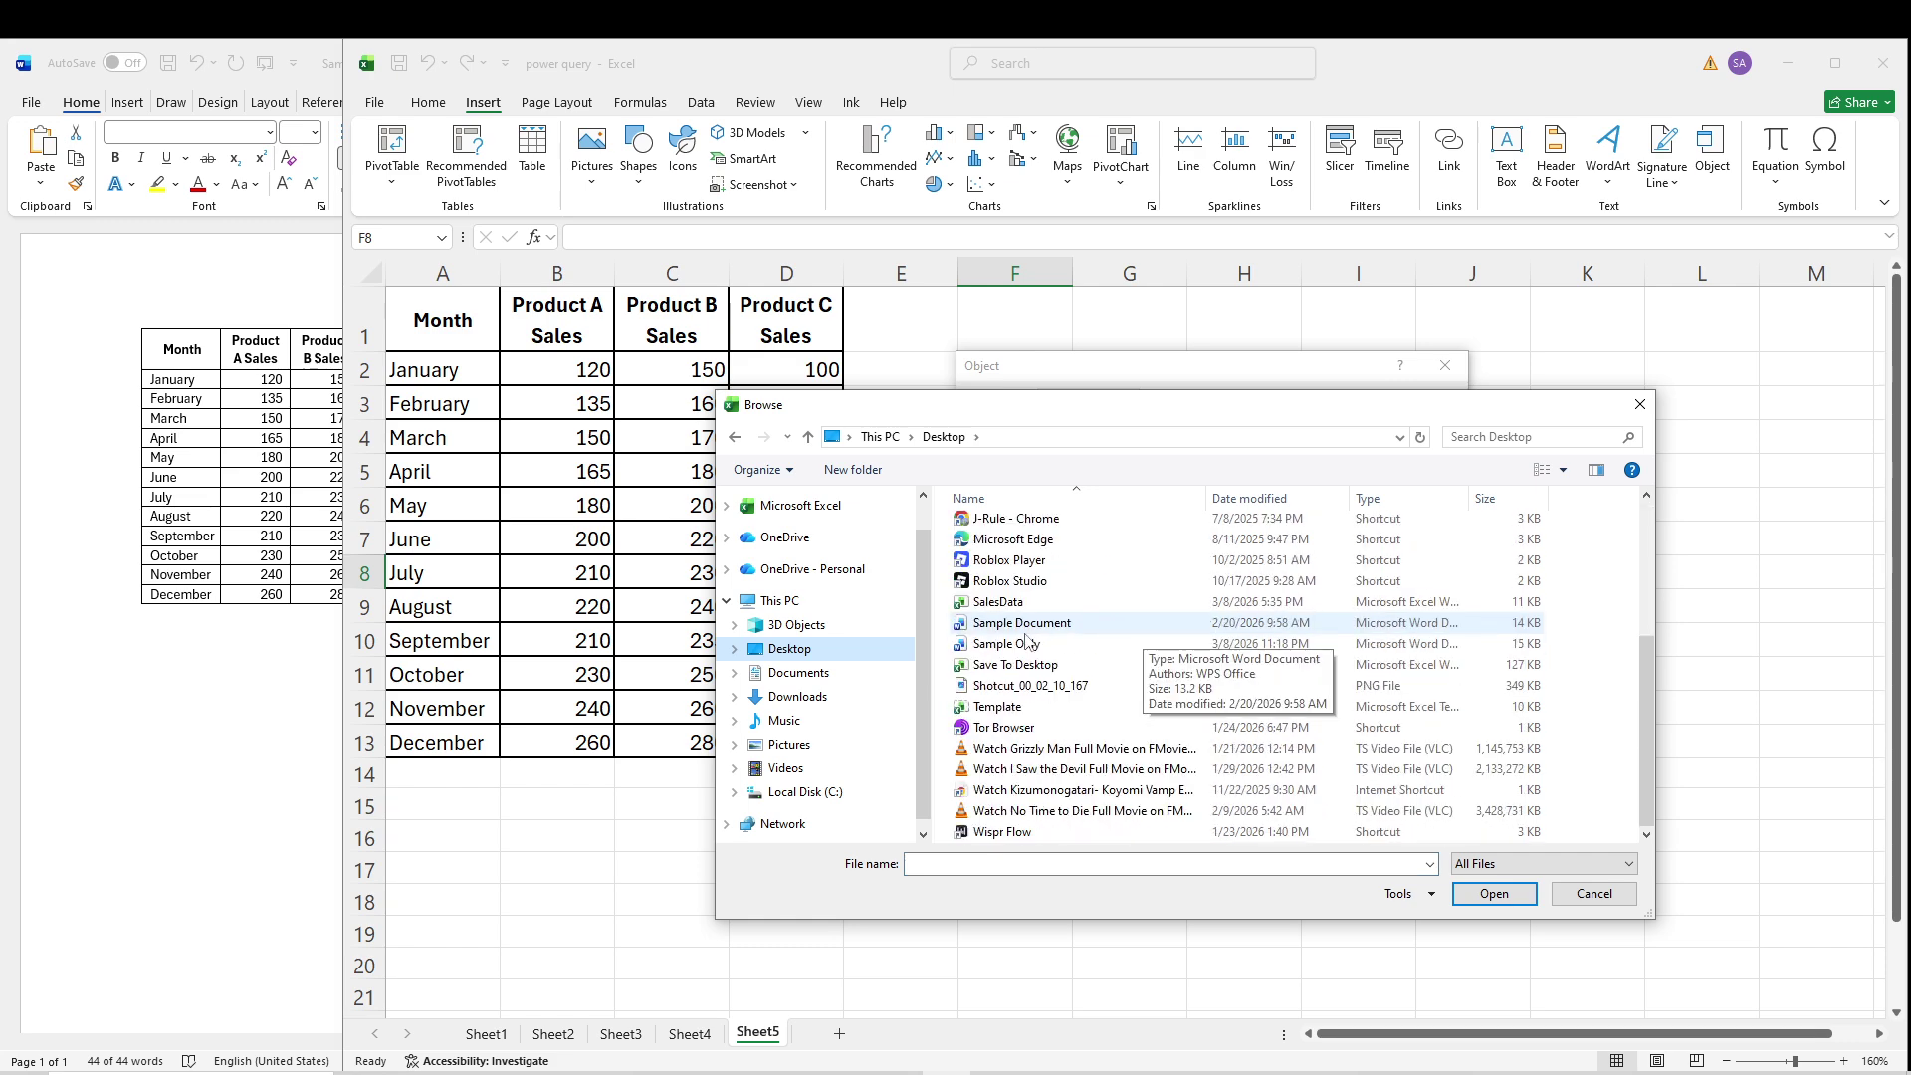
click(1033, 645)
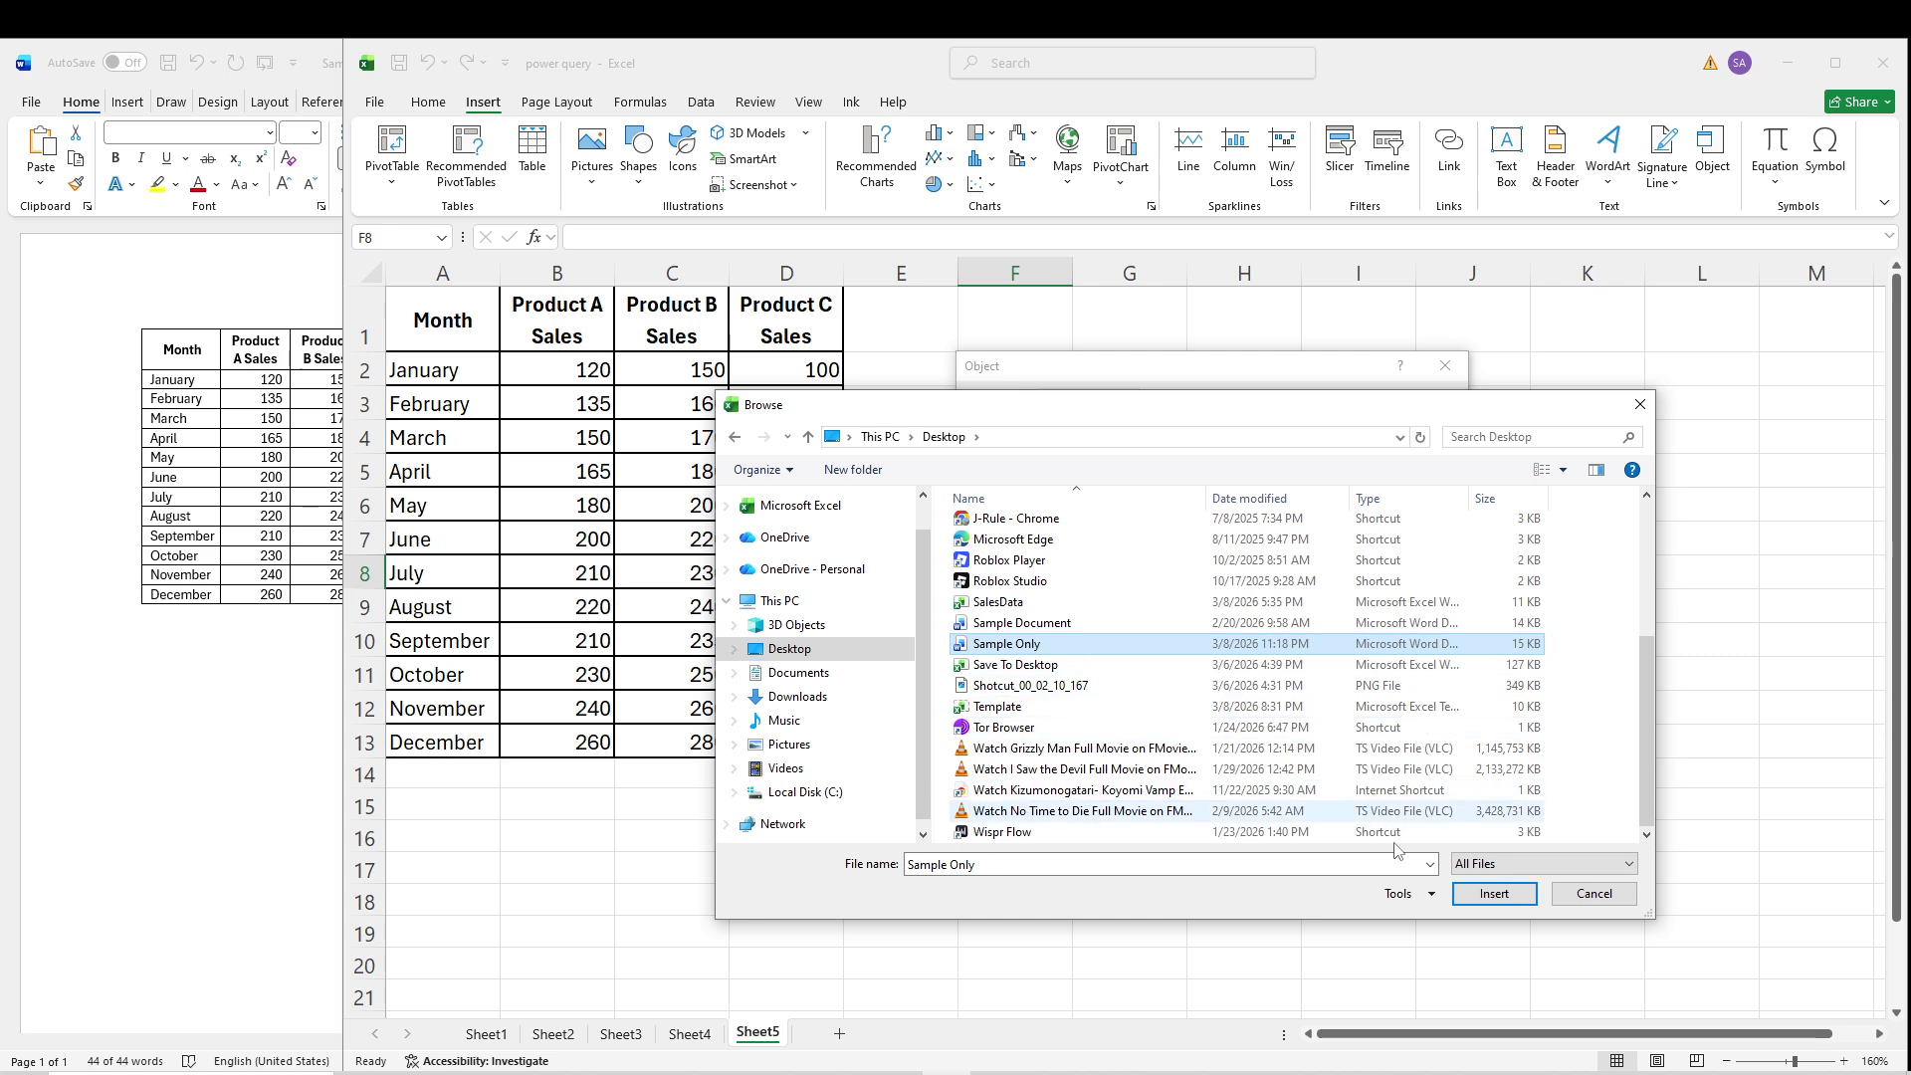
click(1493, 892)
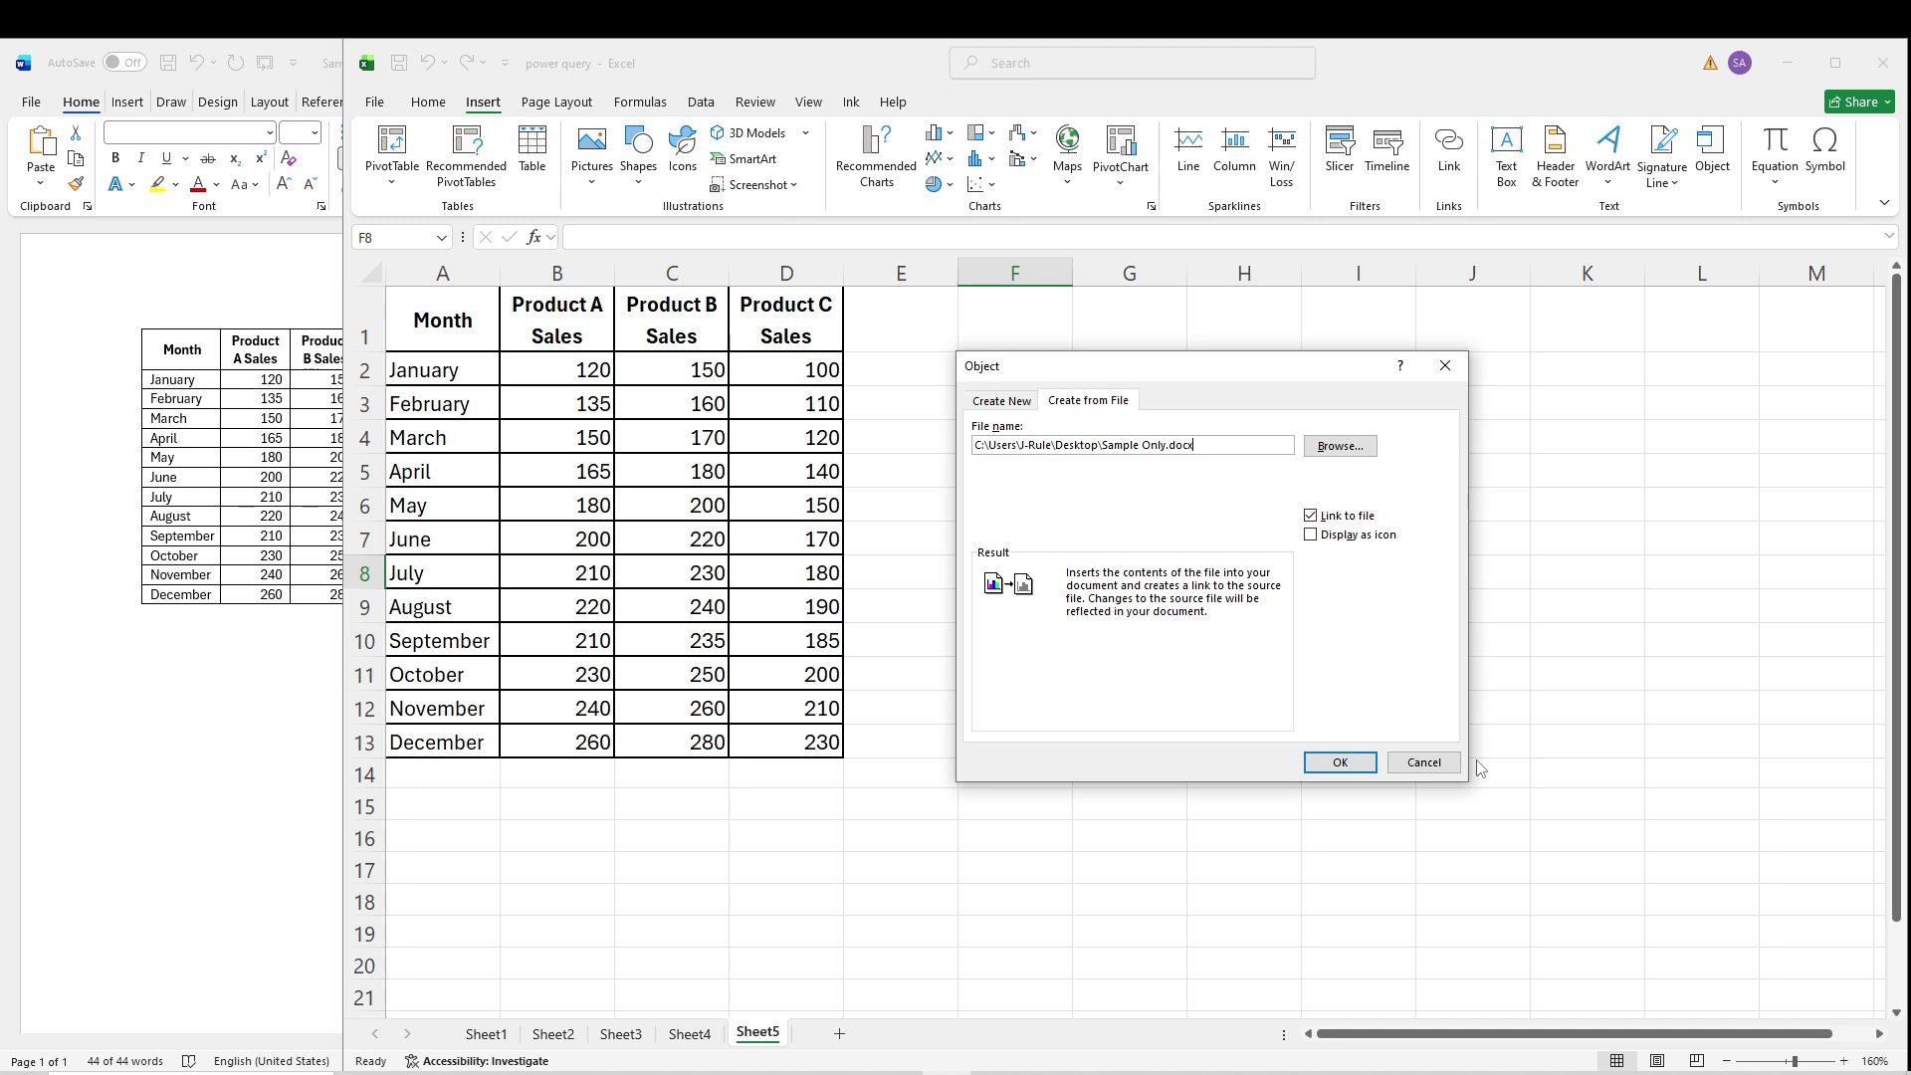
click(1341, 762)
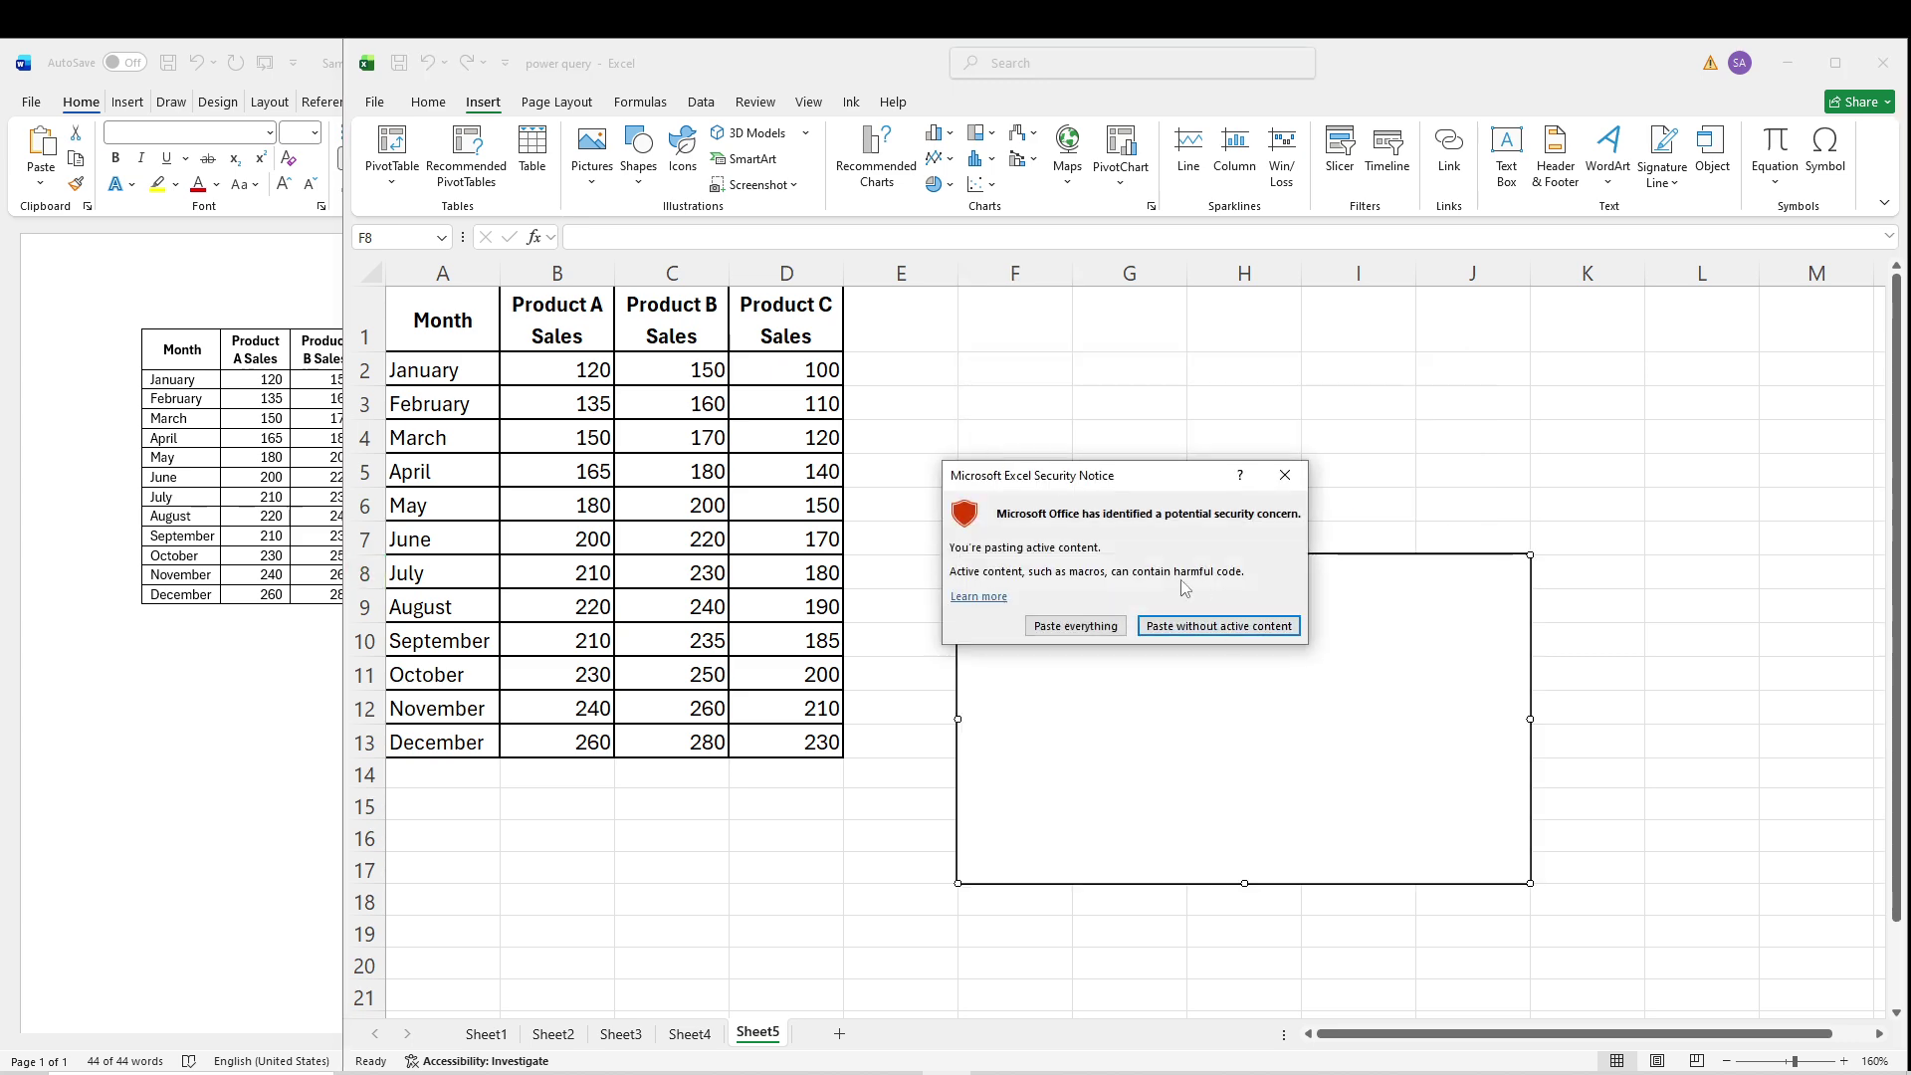
click(1090, 626)
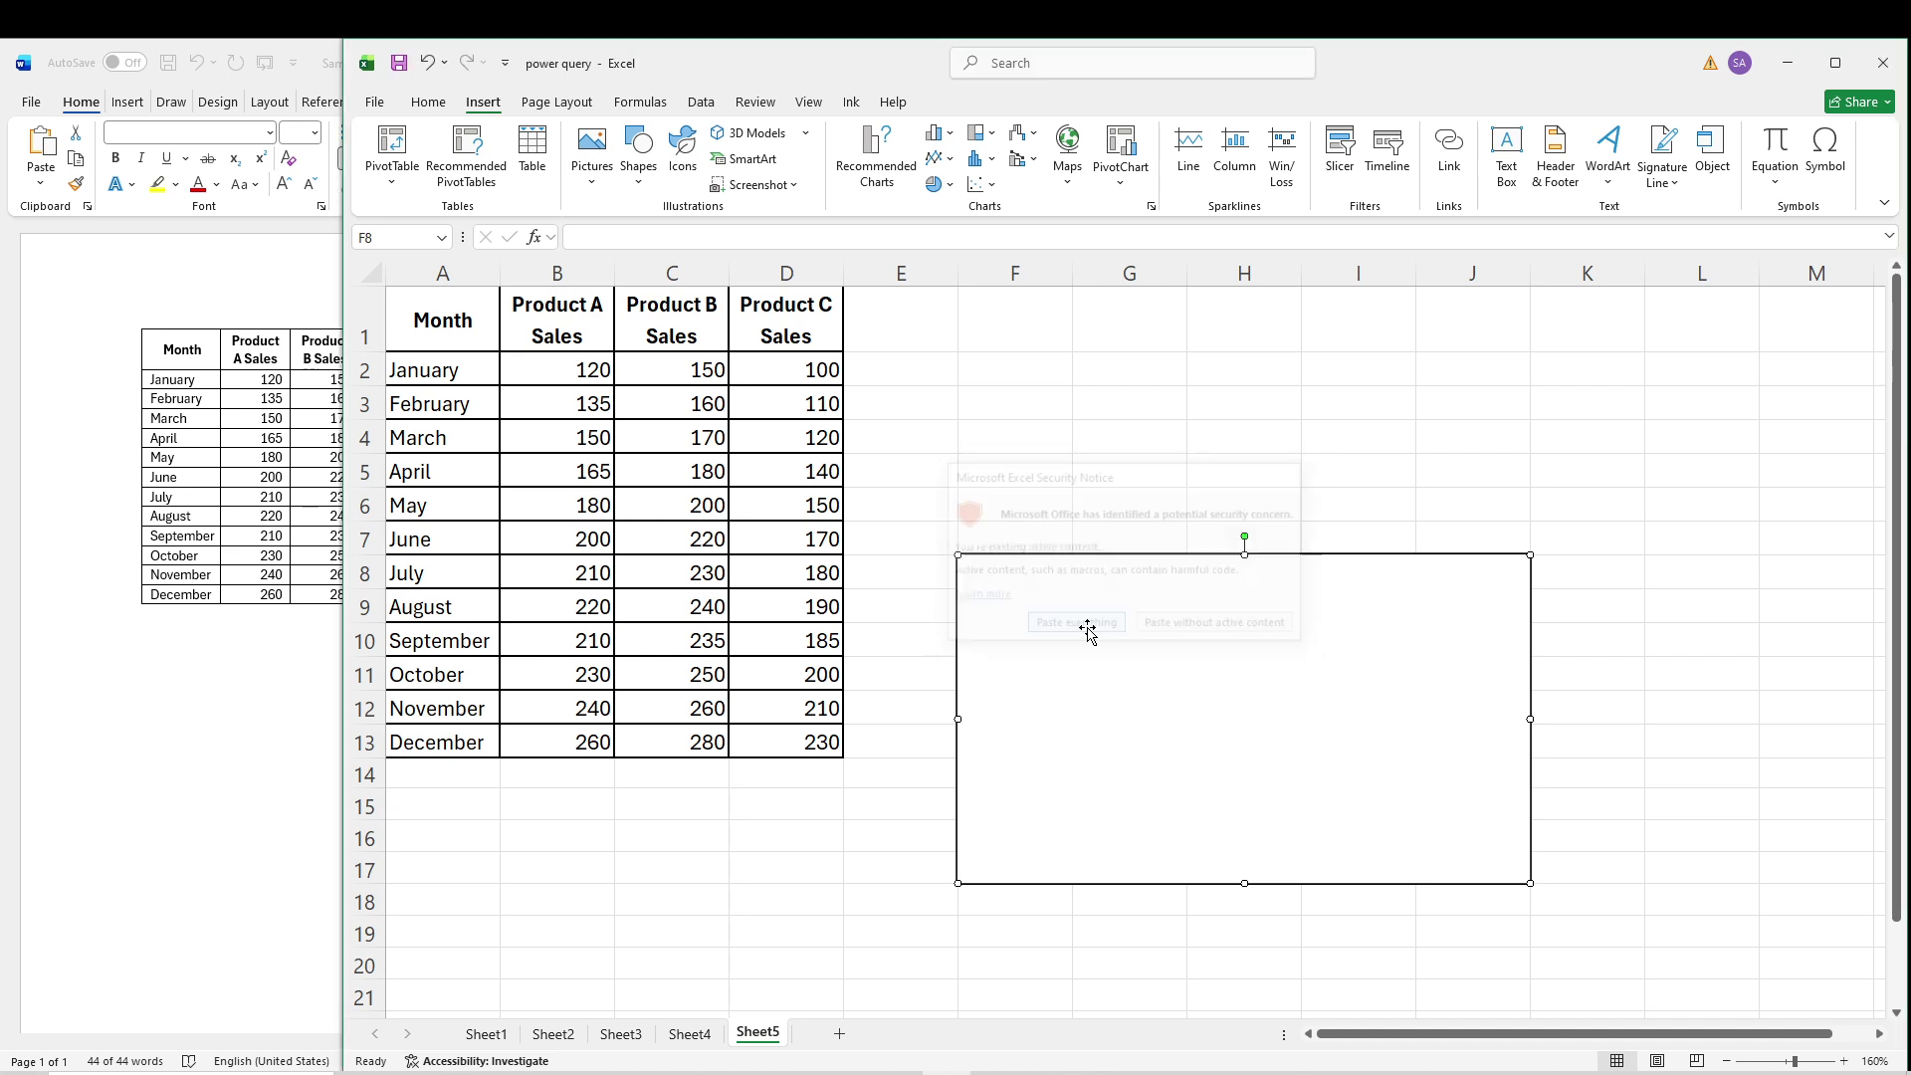
Move the linked document object up to row 1, just beside the pasted table, starting in column E.
click(1180, 641)
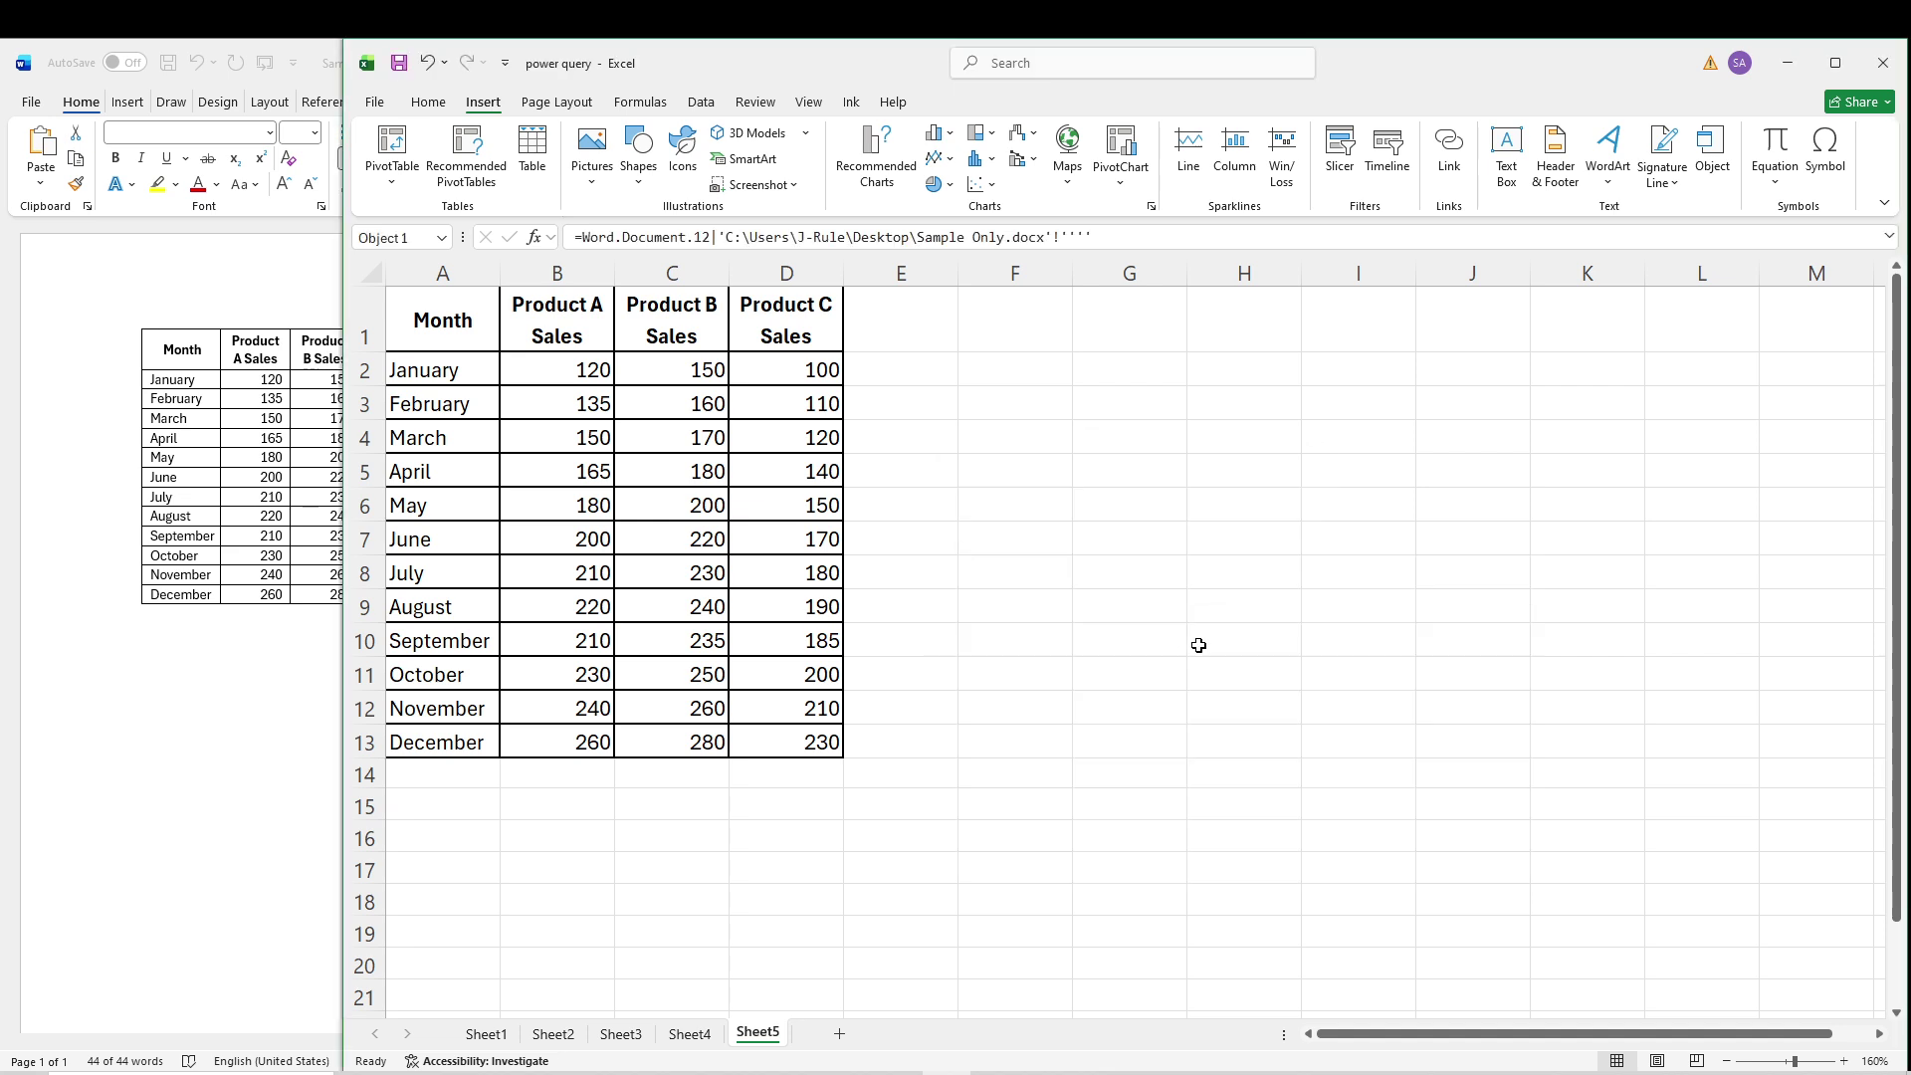
drag(1194, 582, 1107, 315)
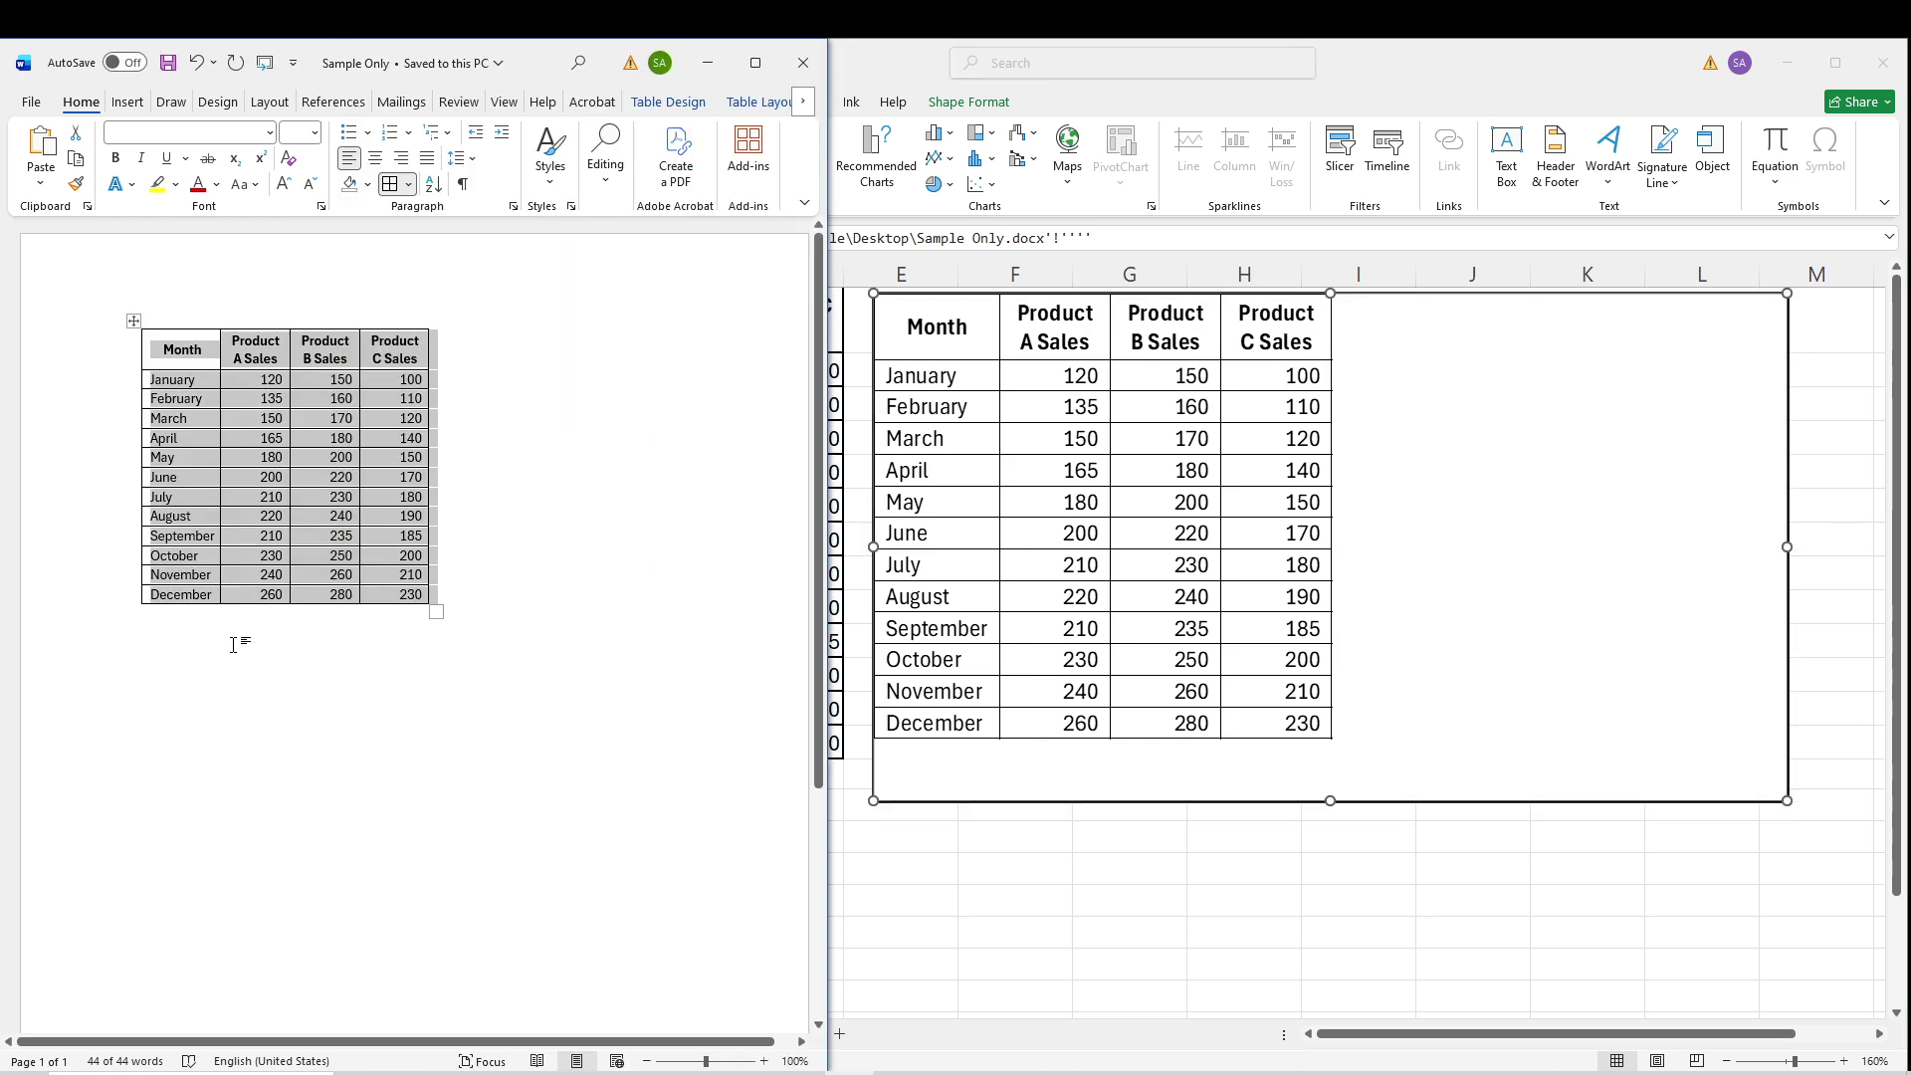
Switch to the Word document and add "Avenue" on a second line below "December" in the table's last month cell.
click(237, 651)
click(204, 593)
double_click(201, 594)
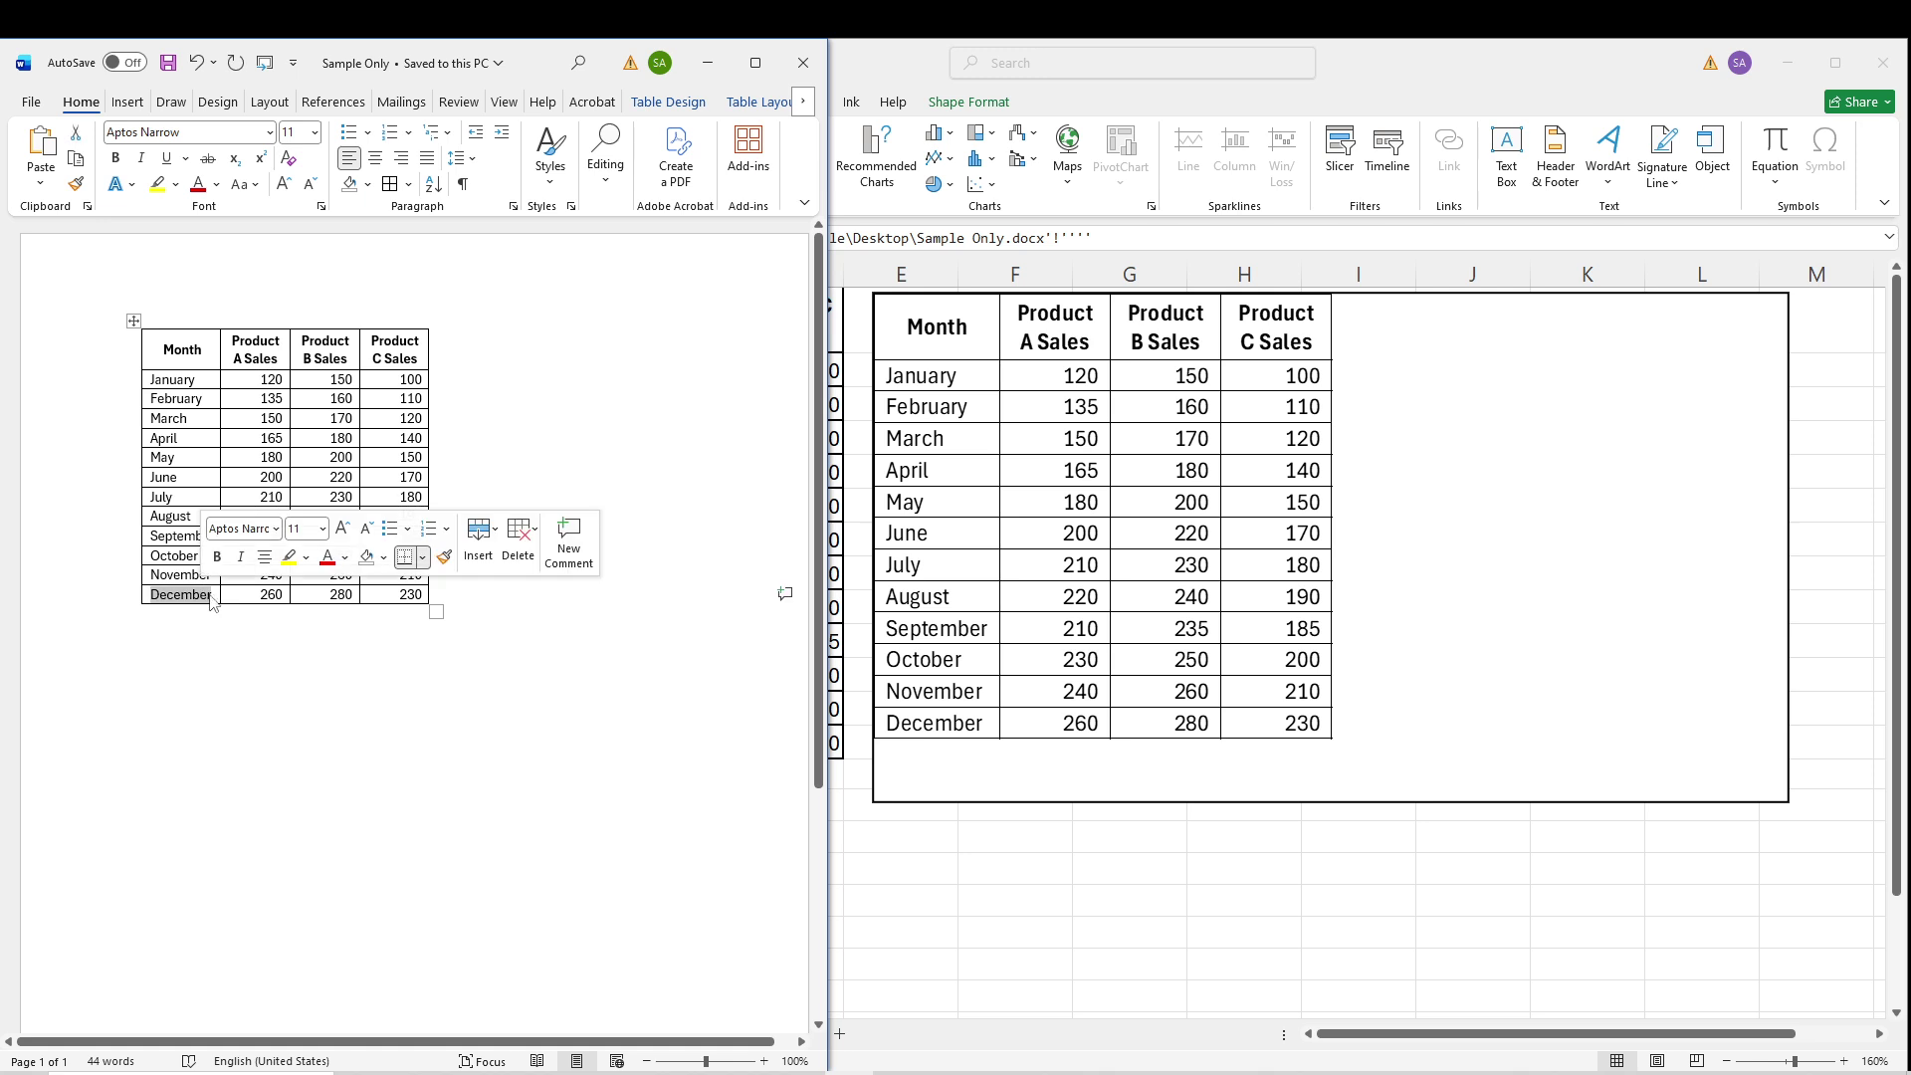
click(214, 596)
key(Return)
text(Av)
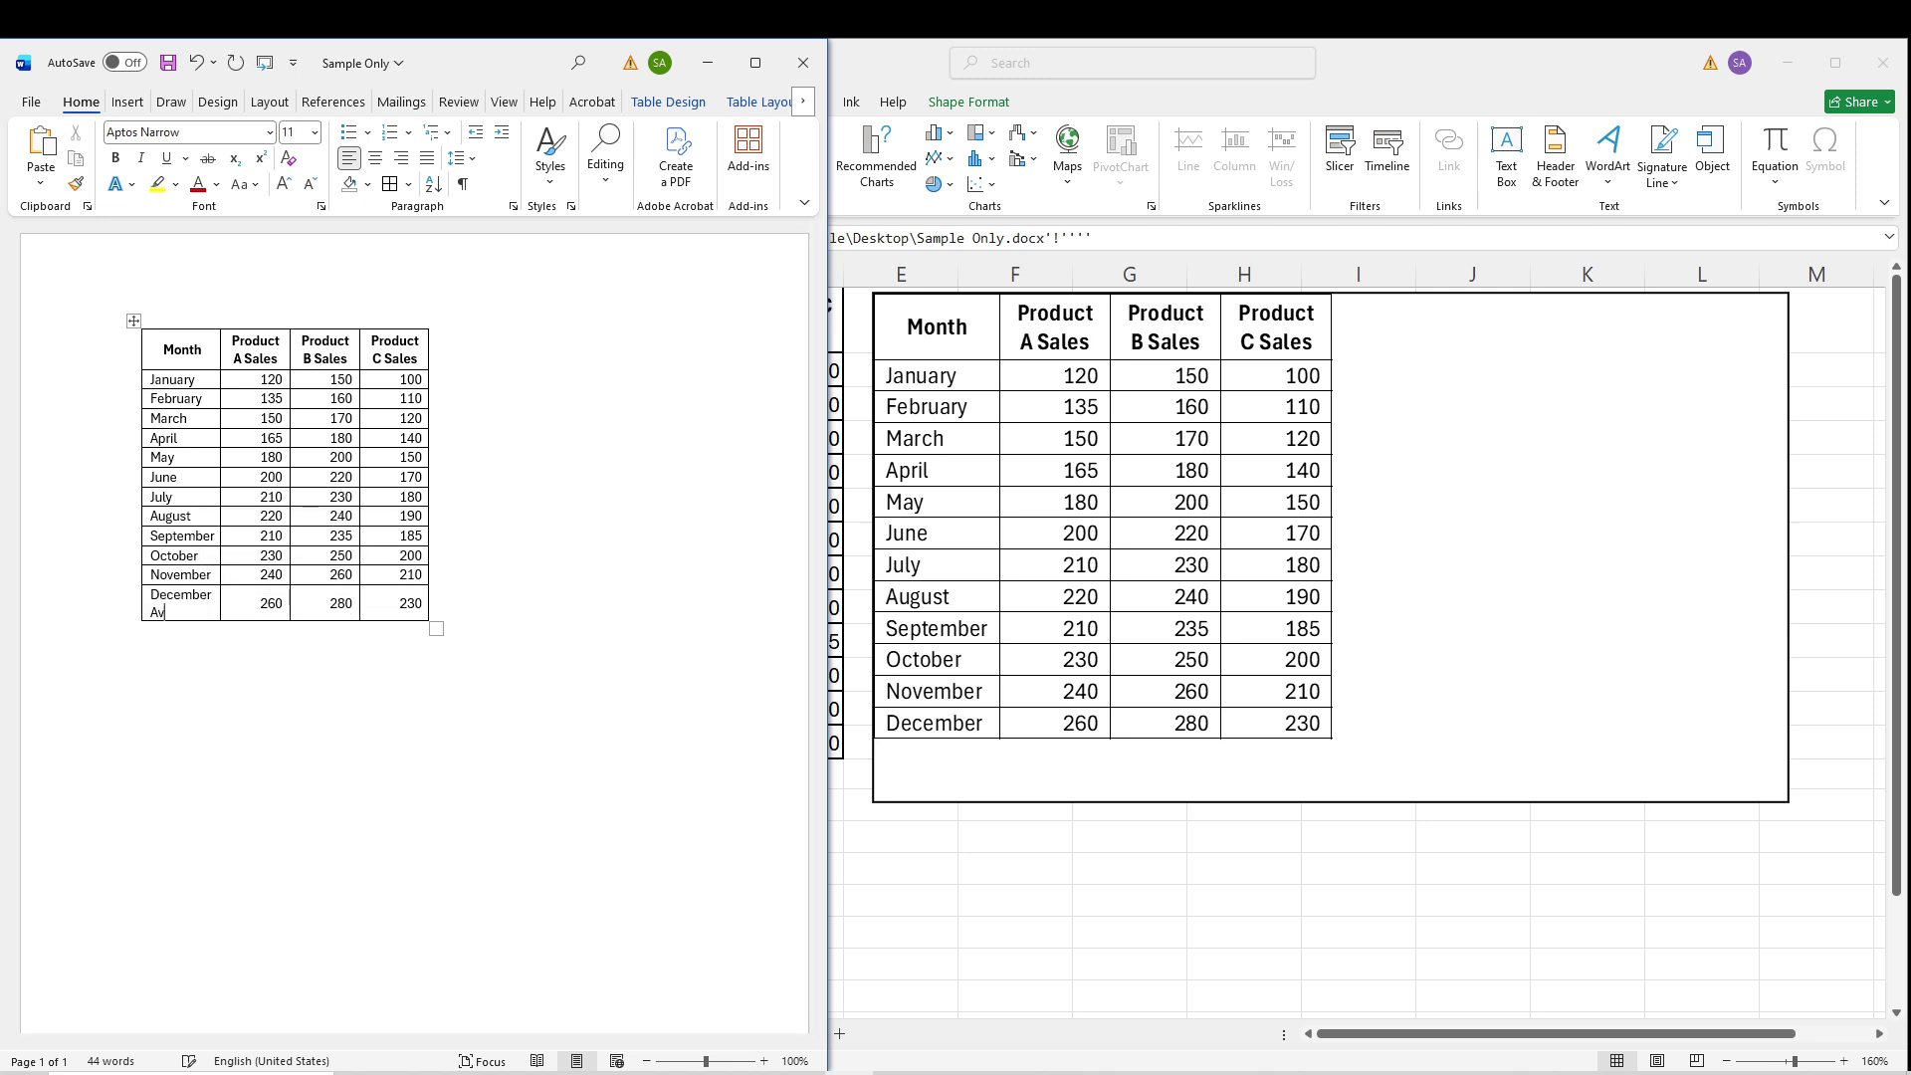
text(enue)
key(Return)
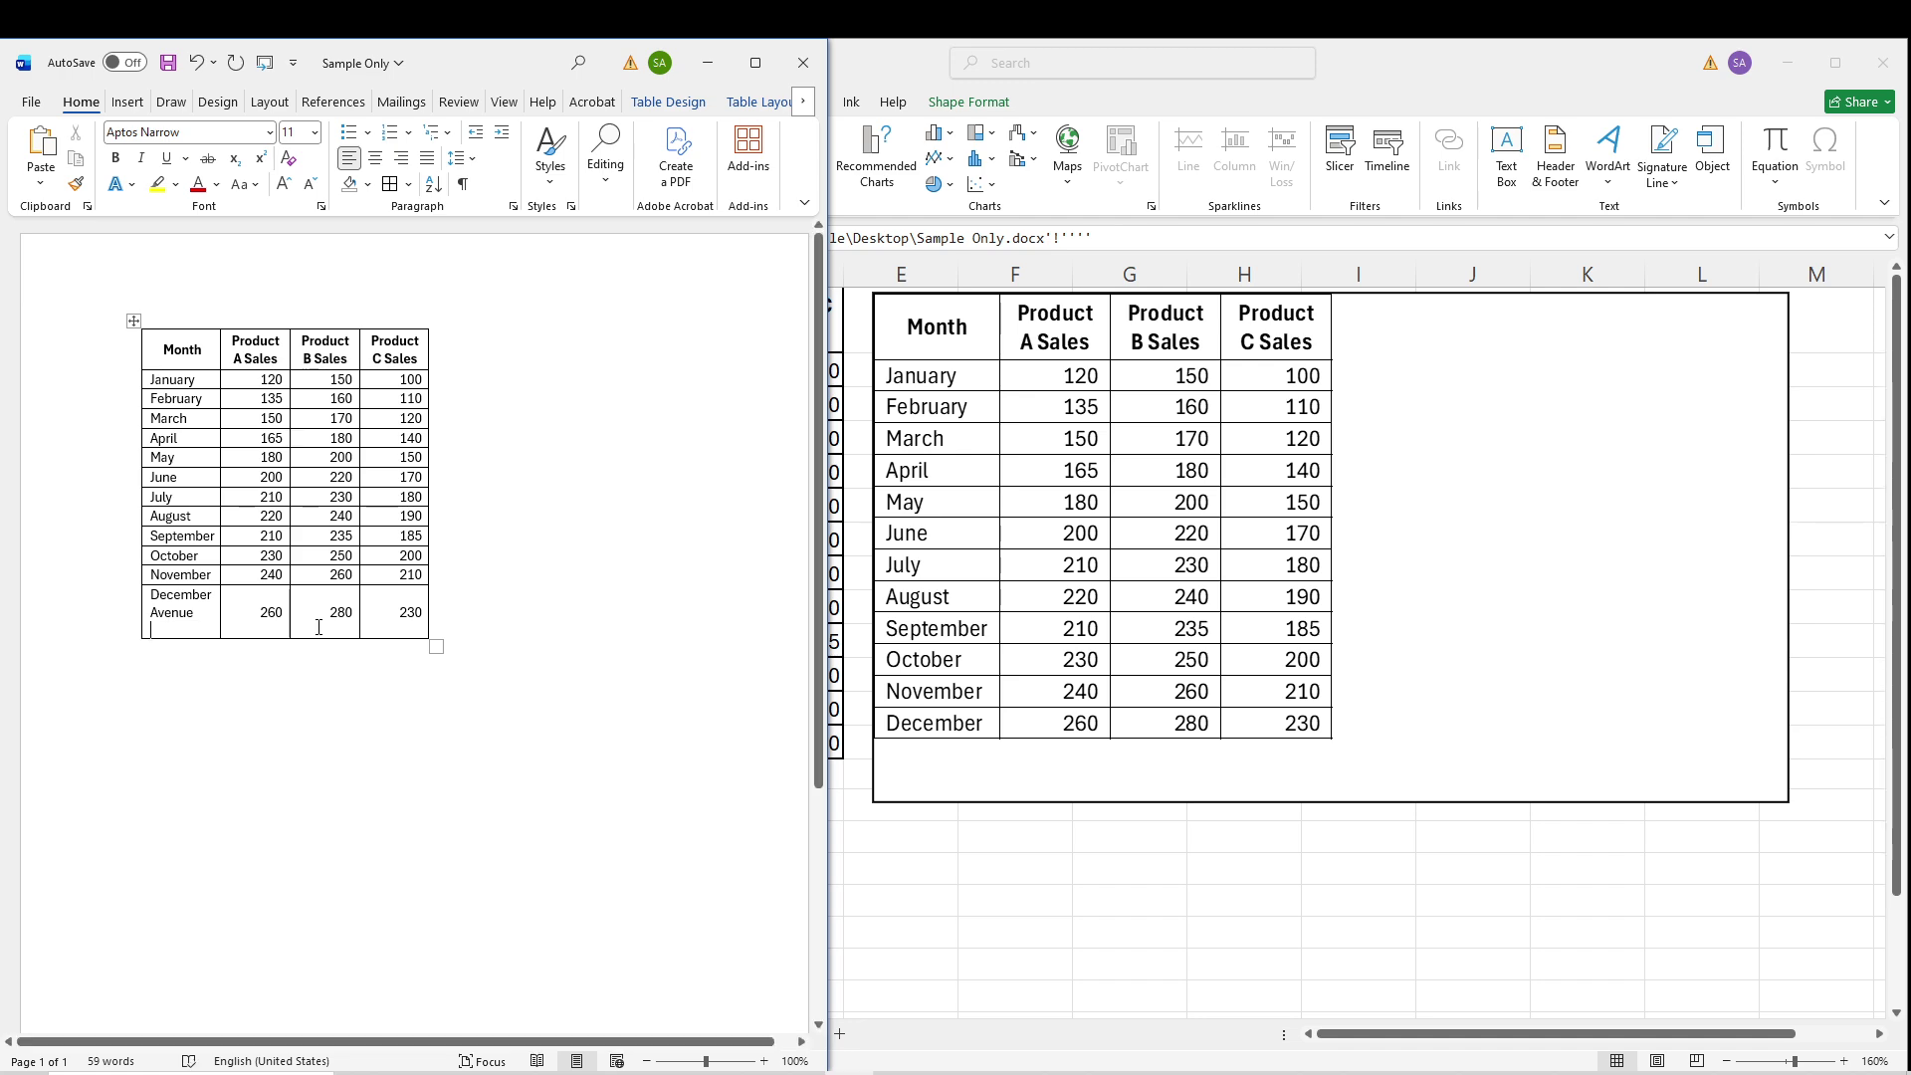
key(BackSpace)
click(490, 611)
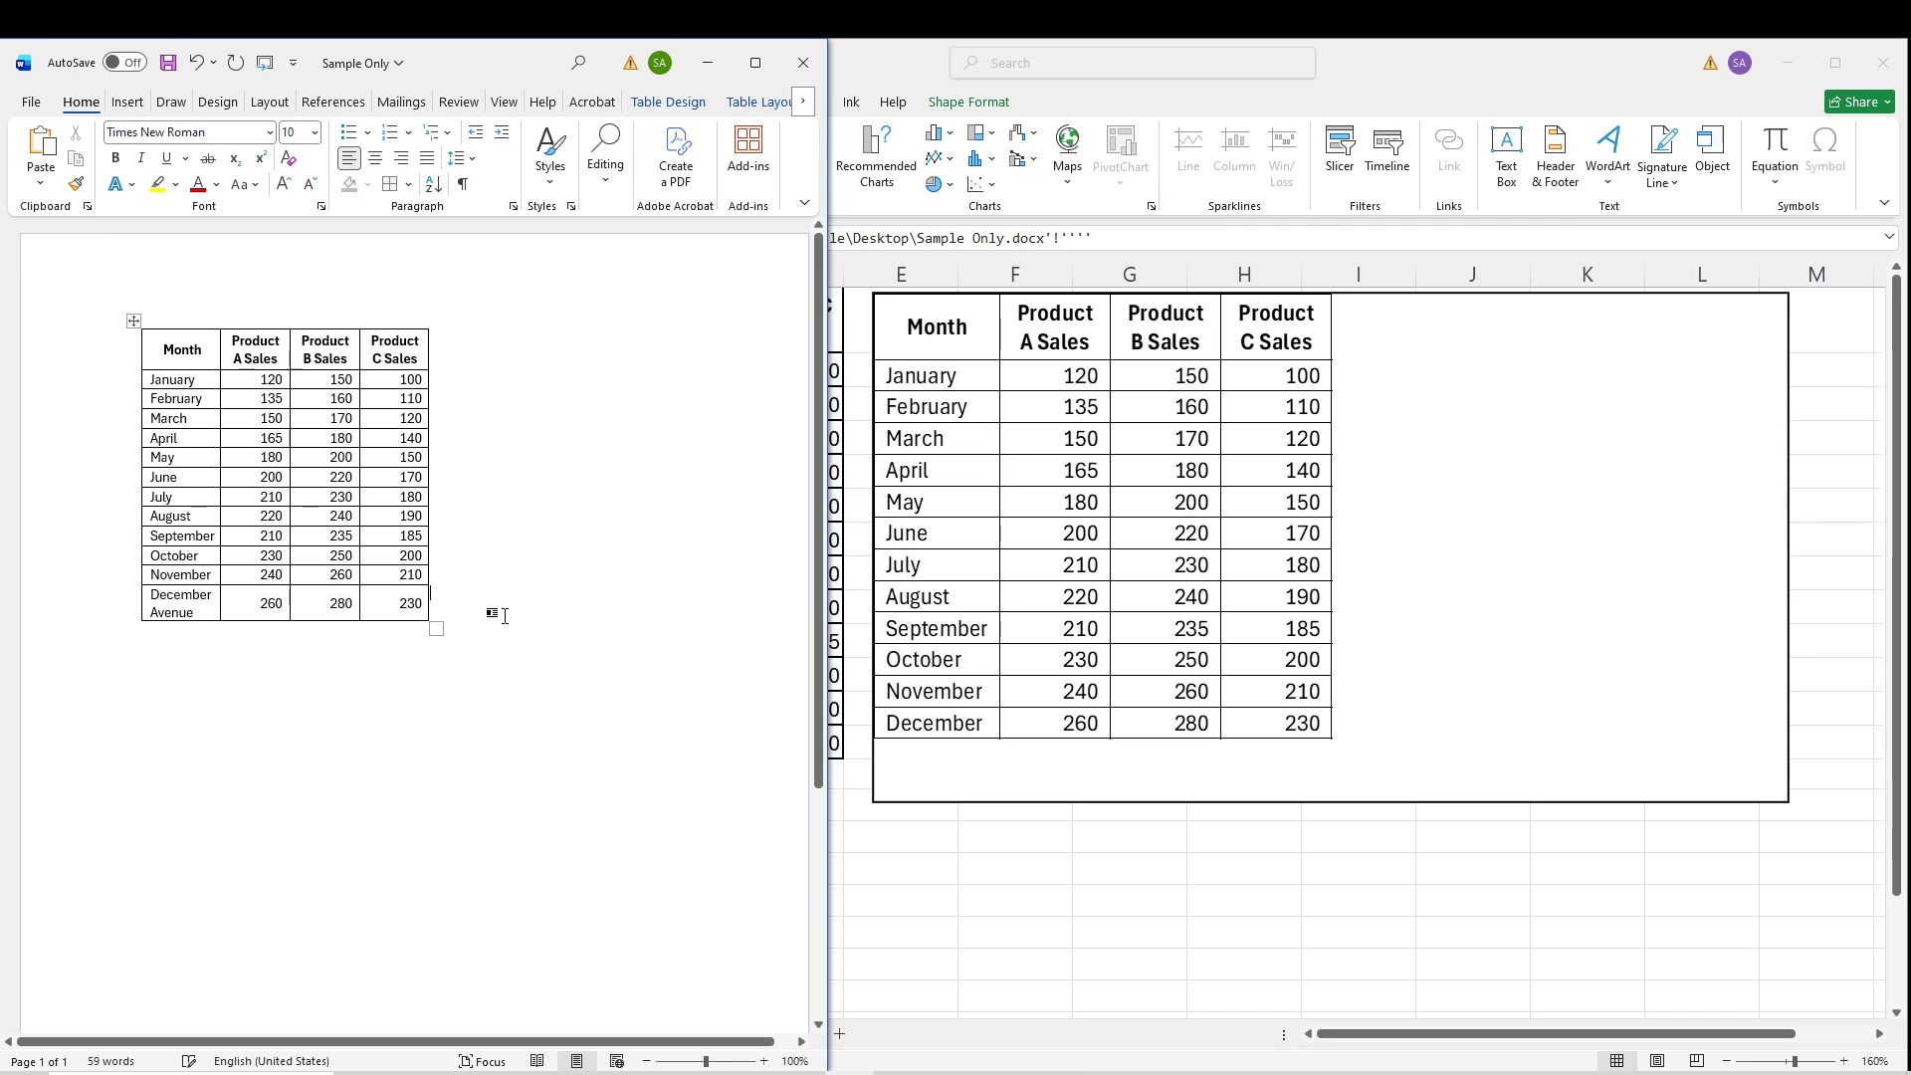